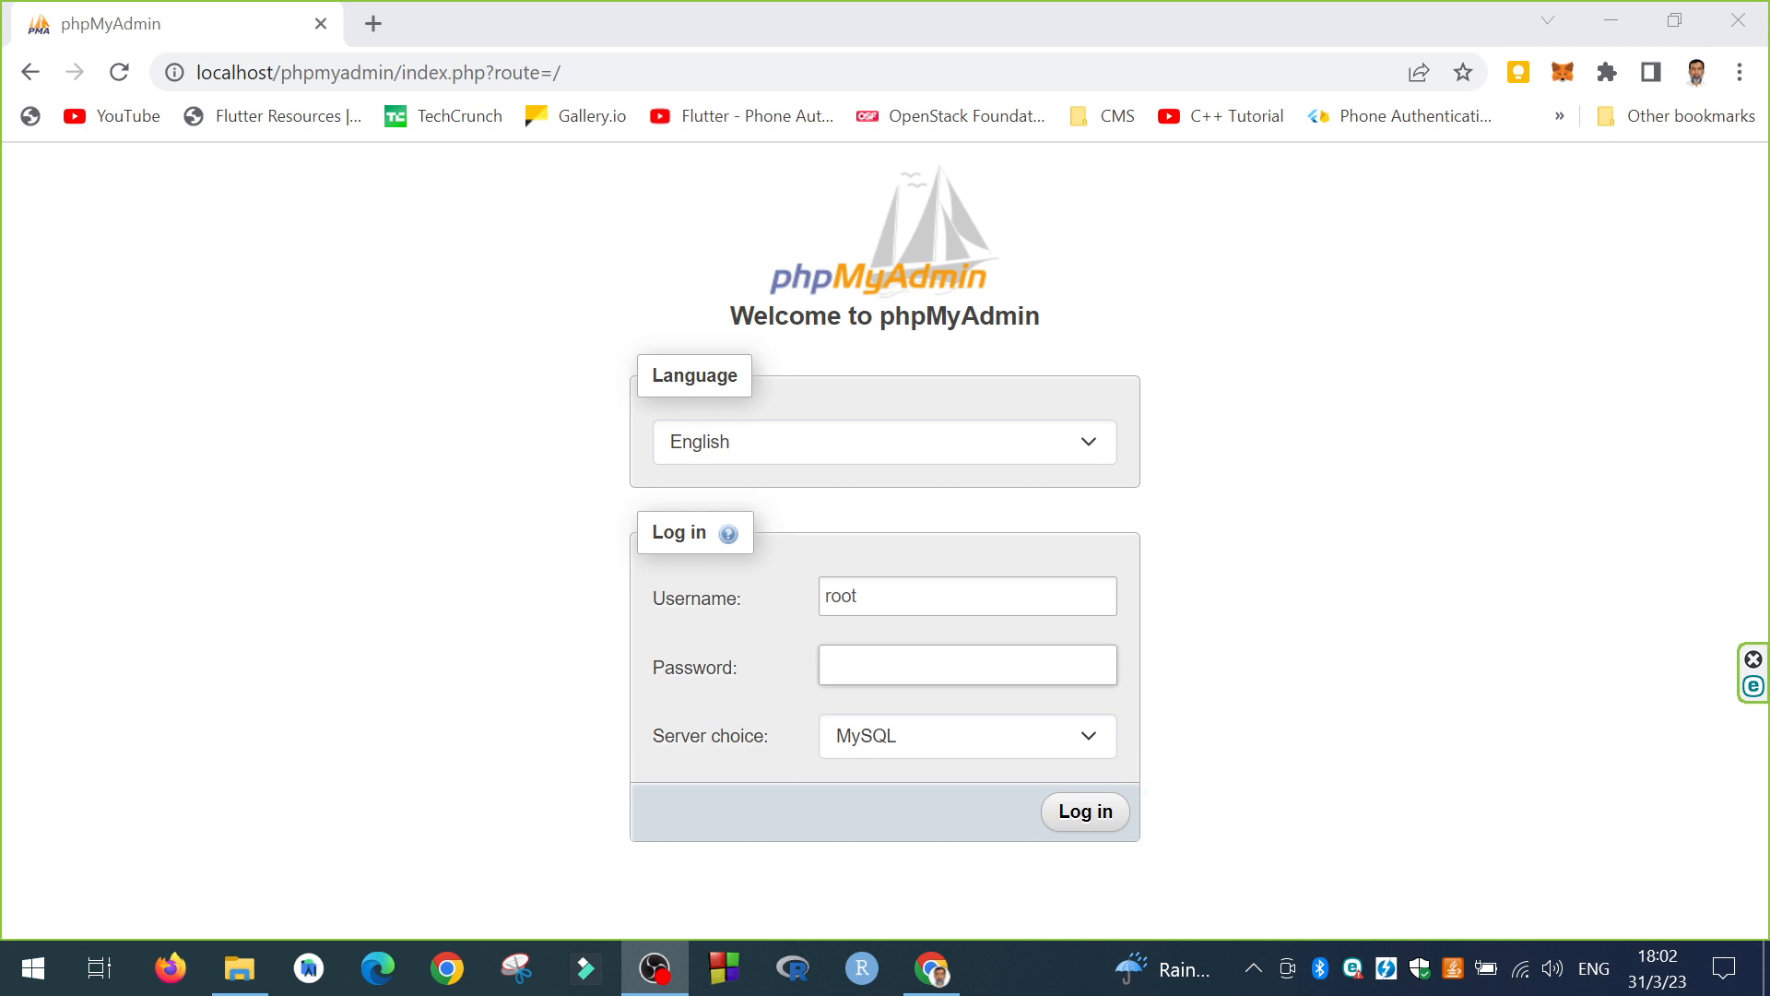
Step: Clear the stray password character and log in as root with no password
click(941, 664)
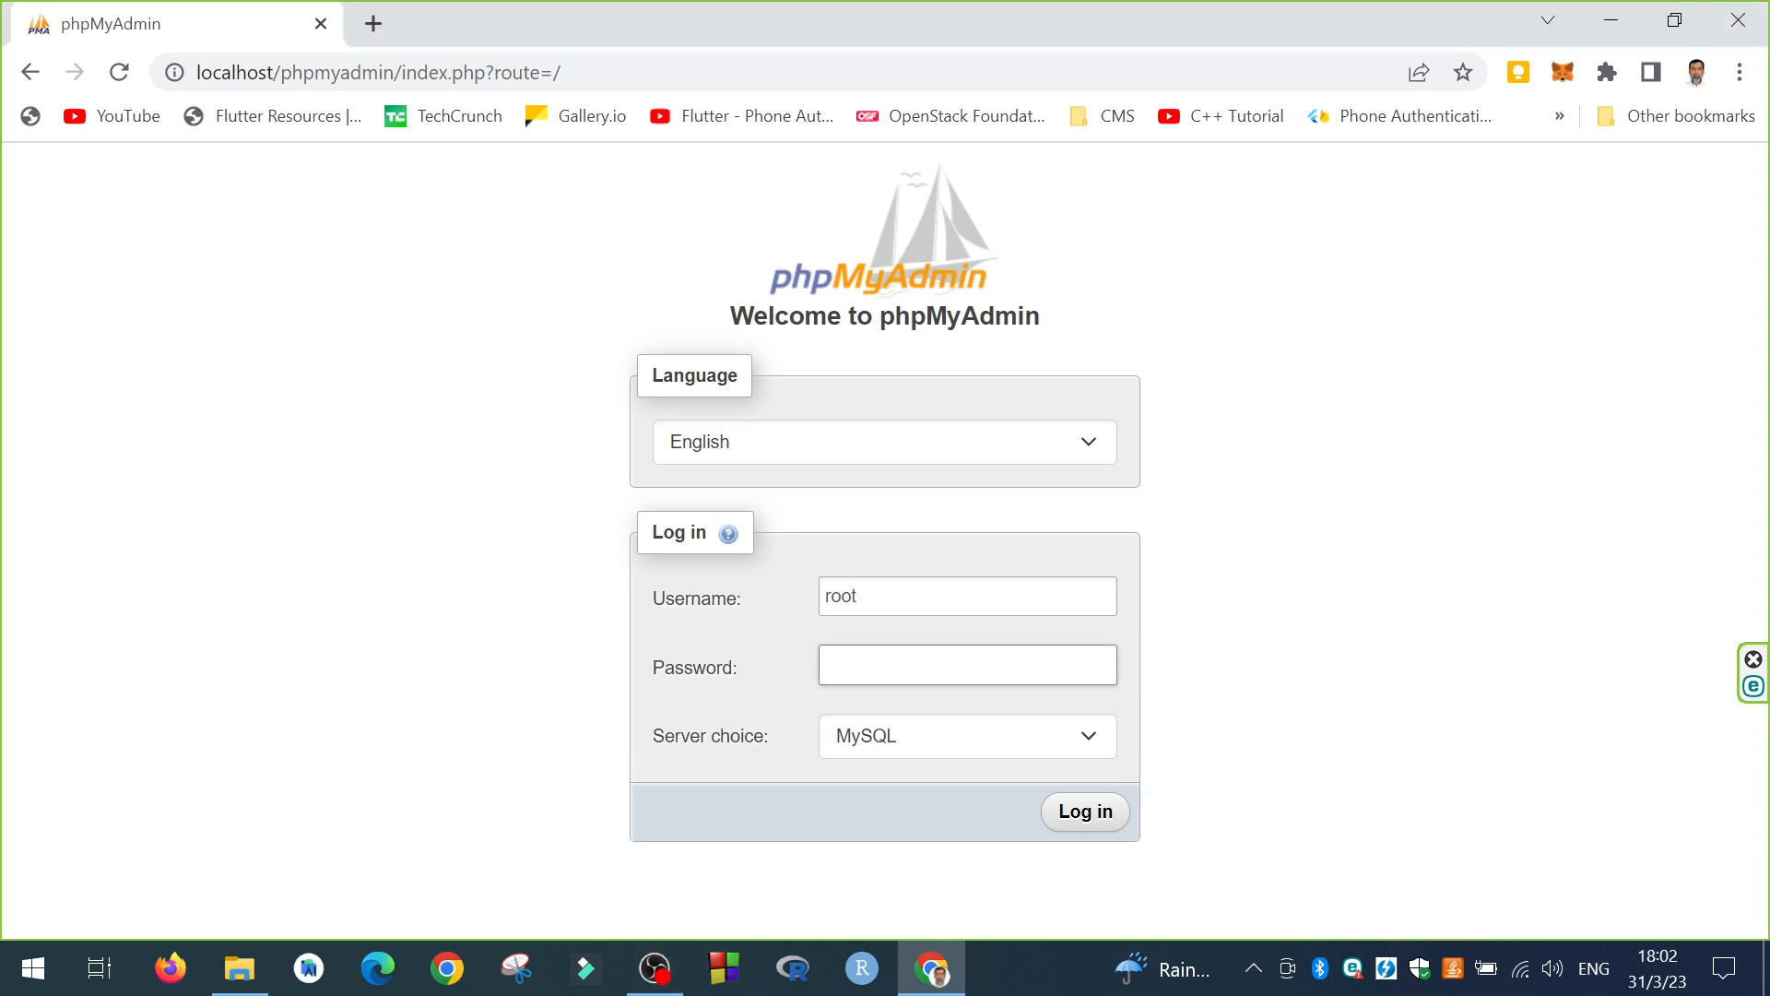
key(BackSpace)
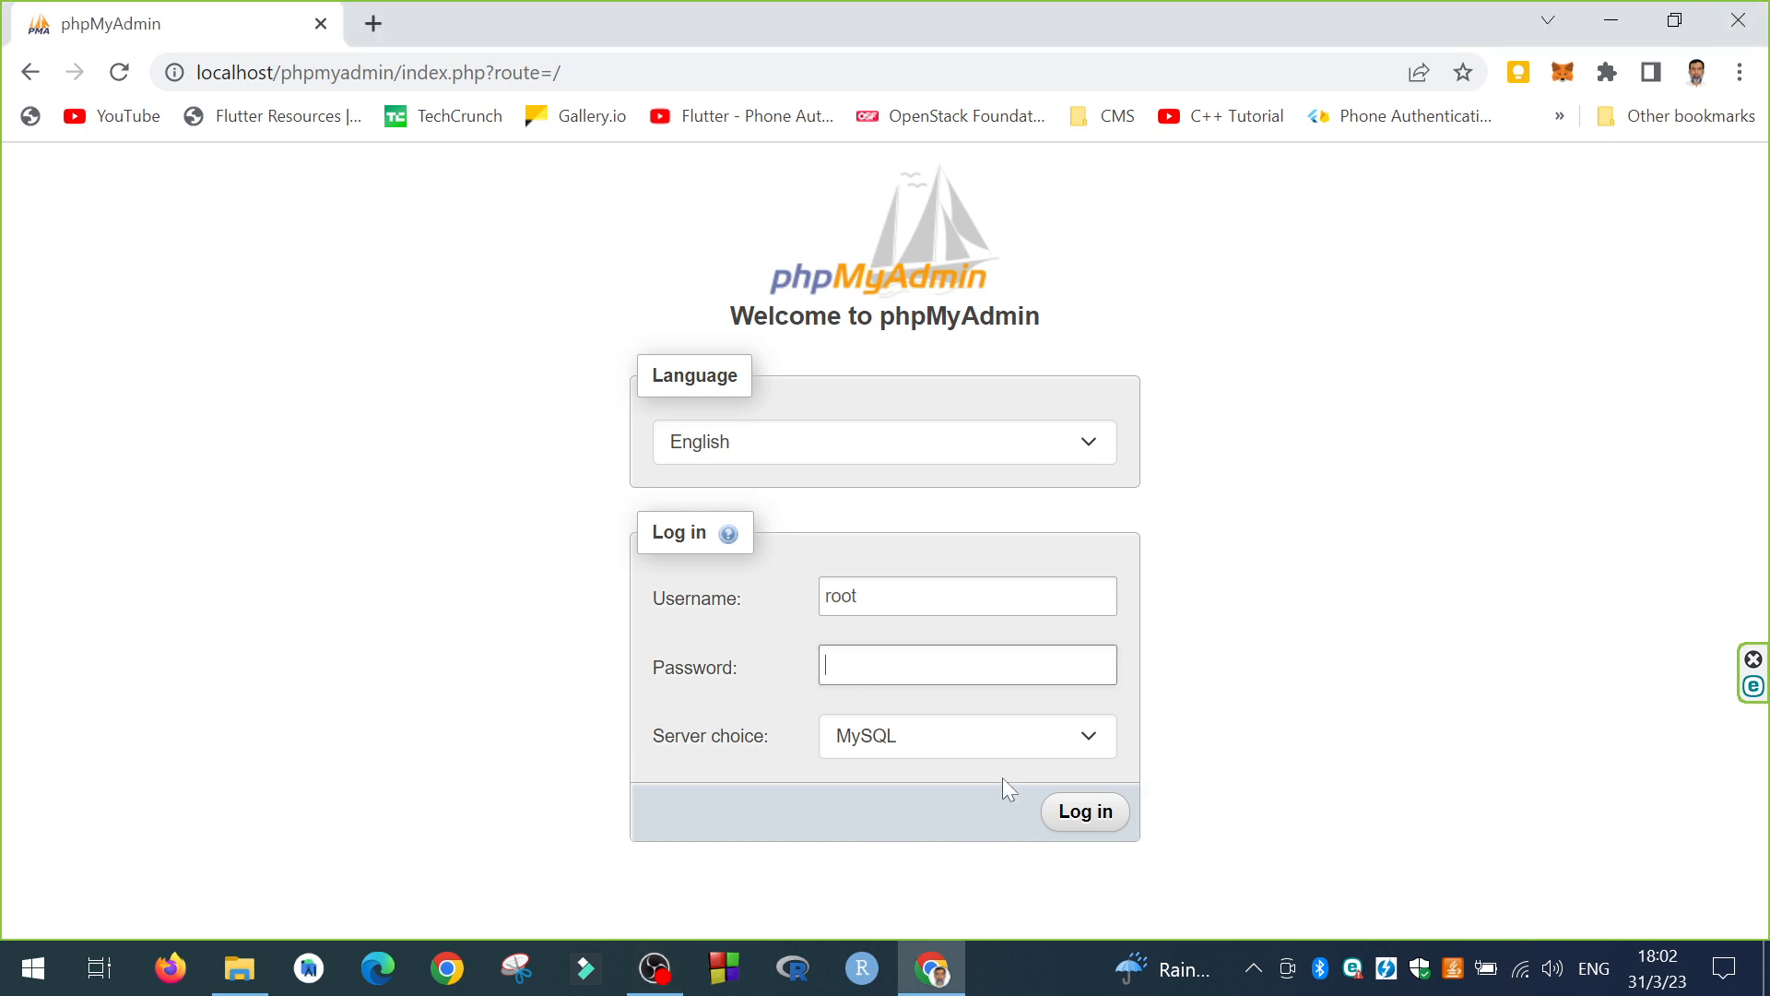
click(1088, 814)
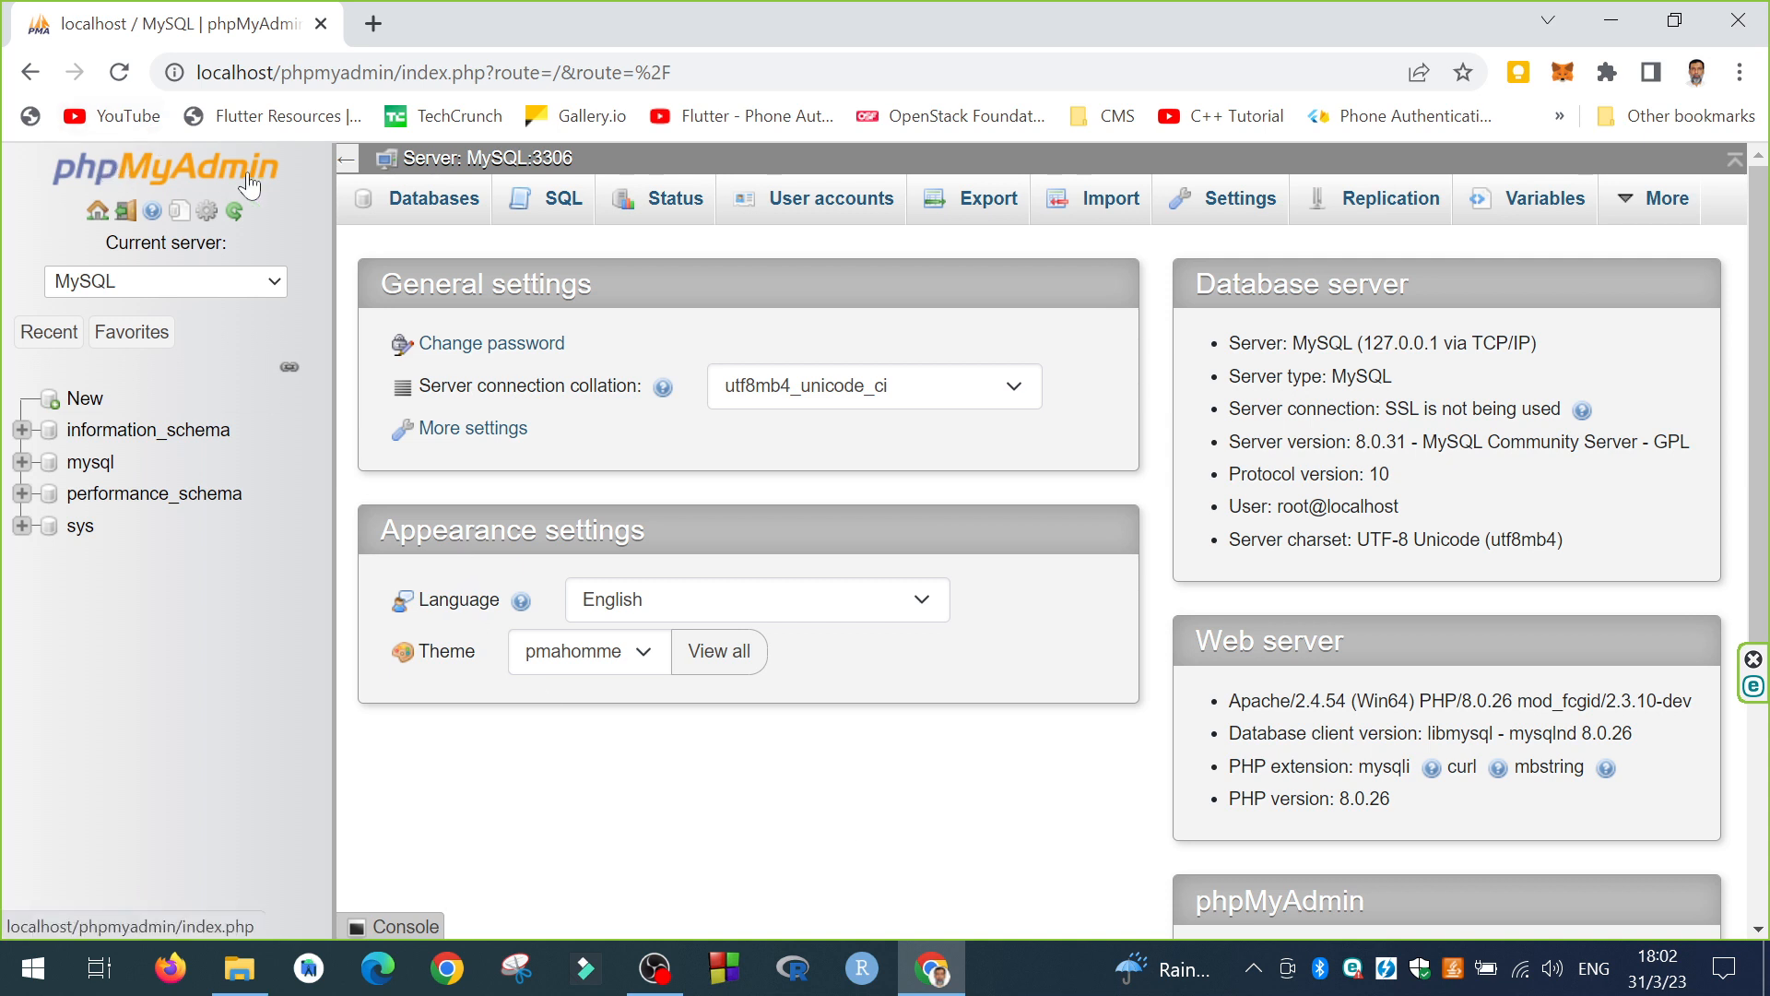
Step: Create a new database named 'realestate' from the Databases list
click(433, 209)
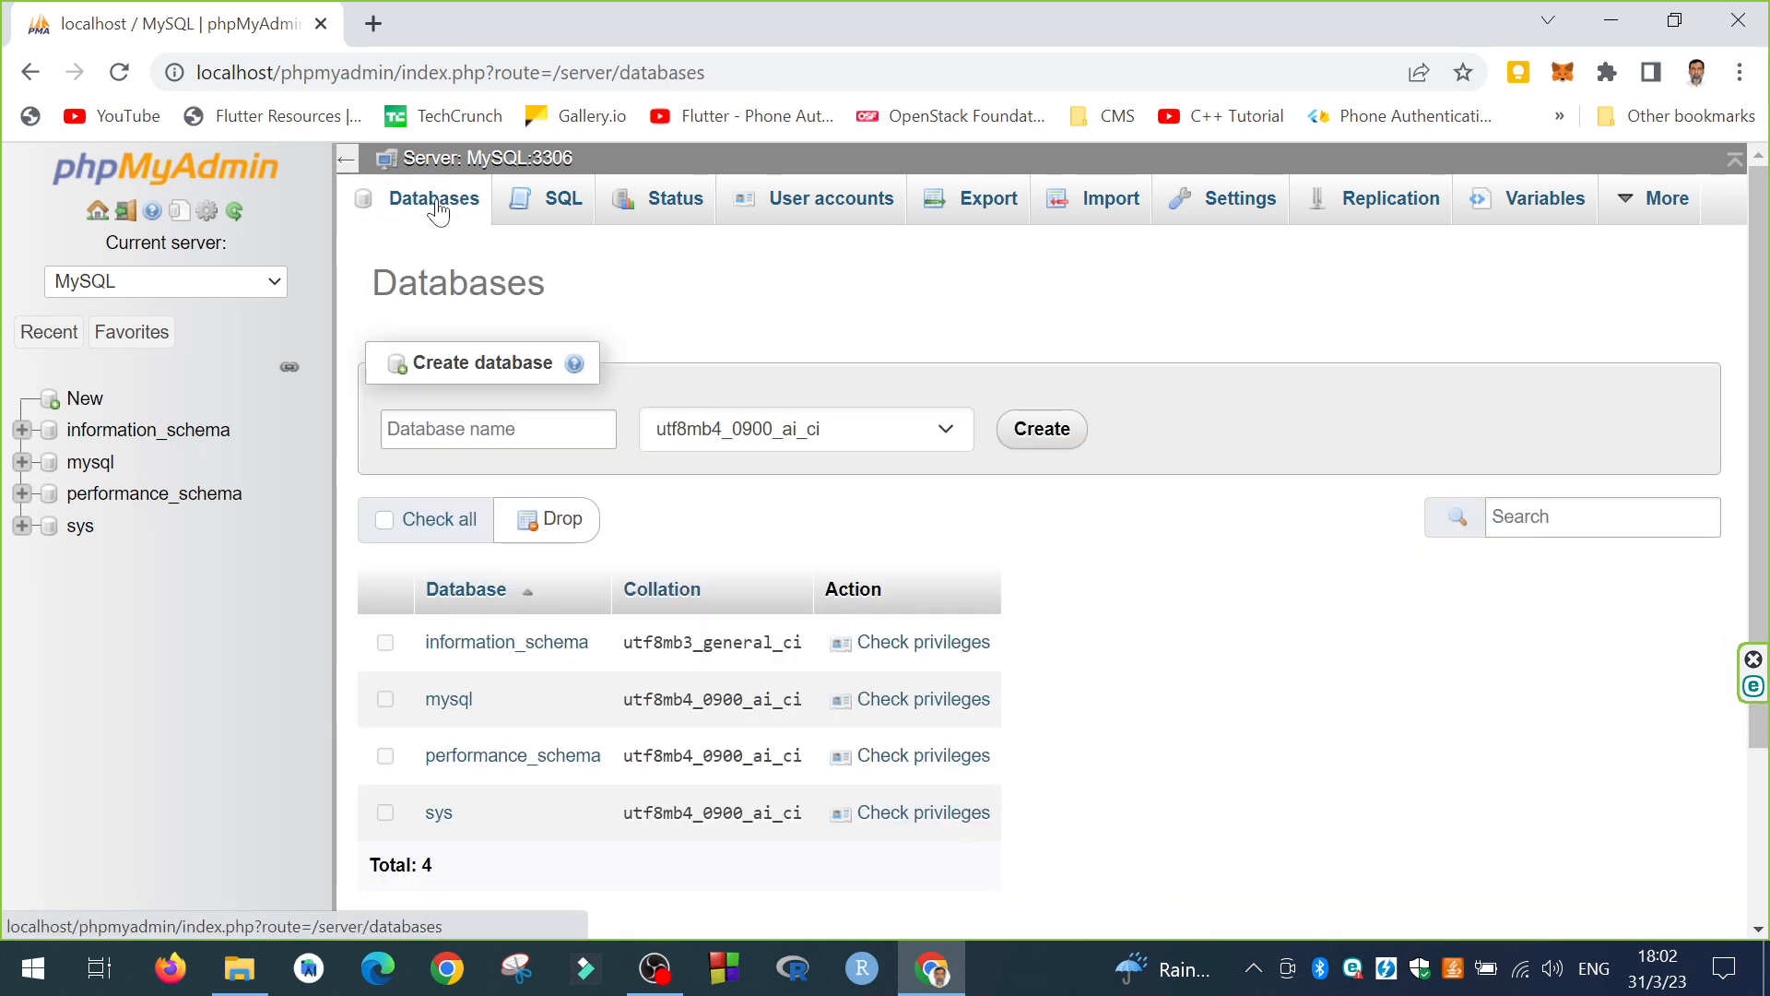
click(498, 430)
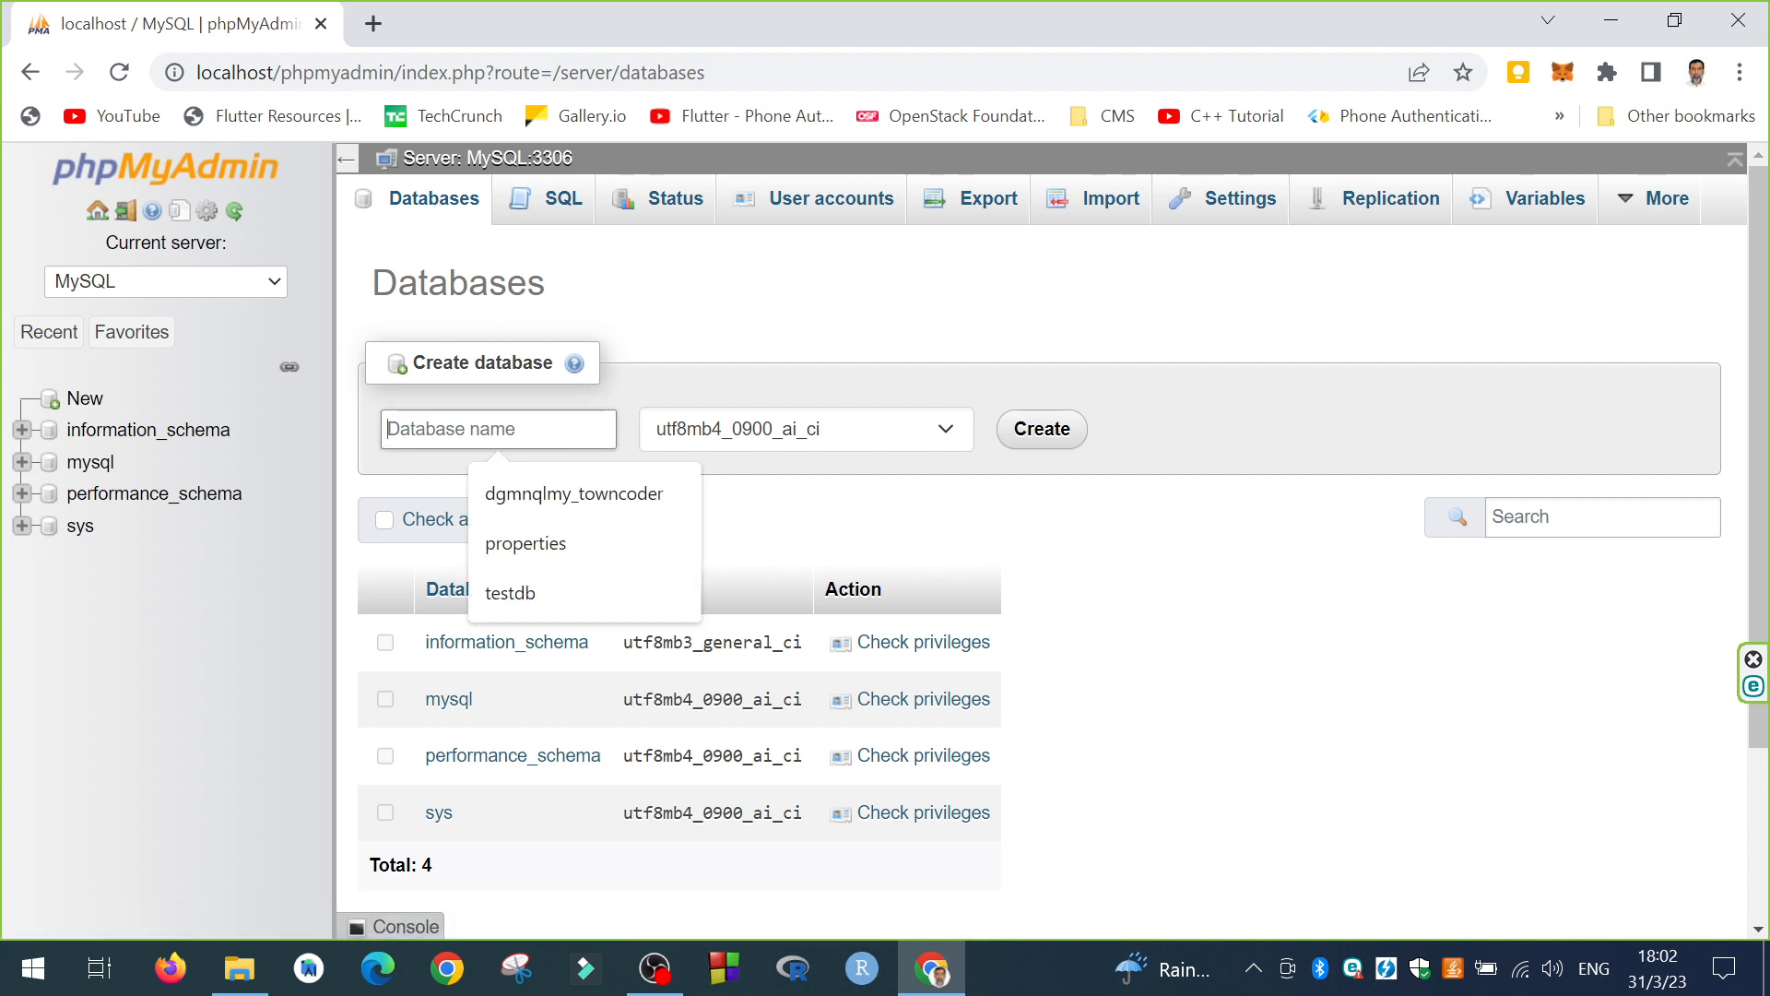
text(f)
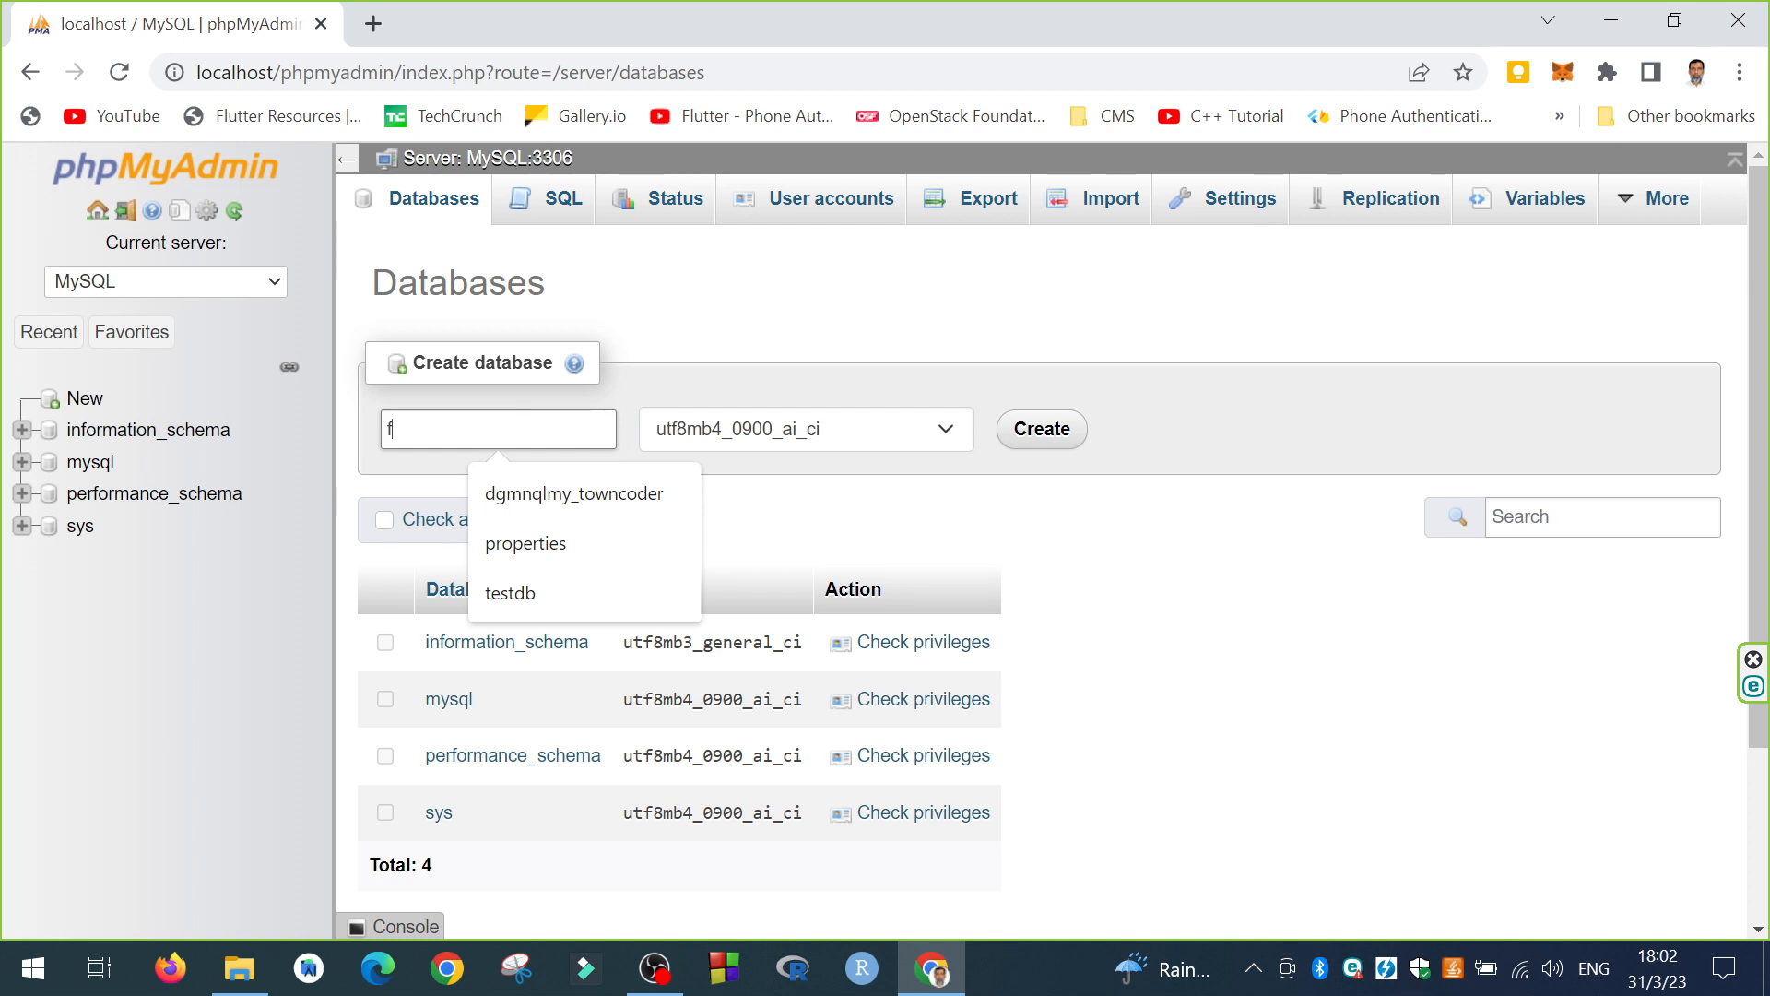
key(BackSpace)
text(realest)
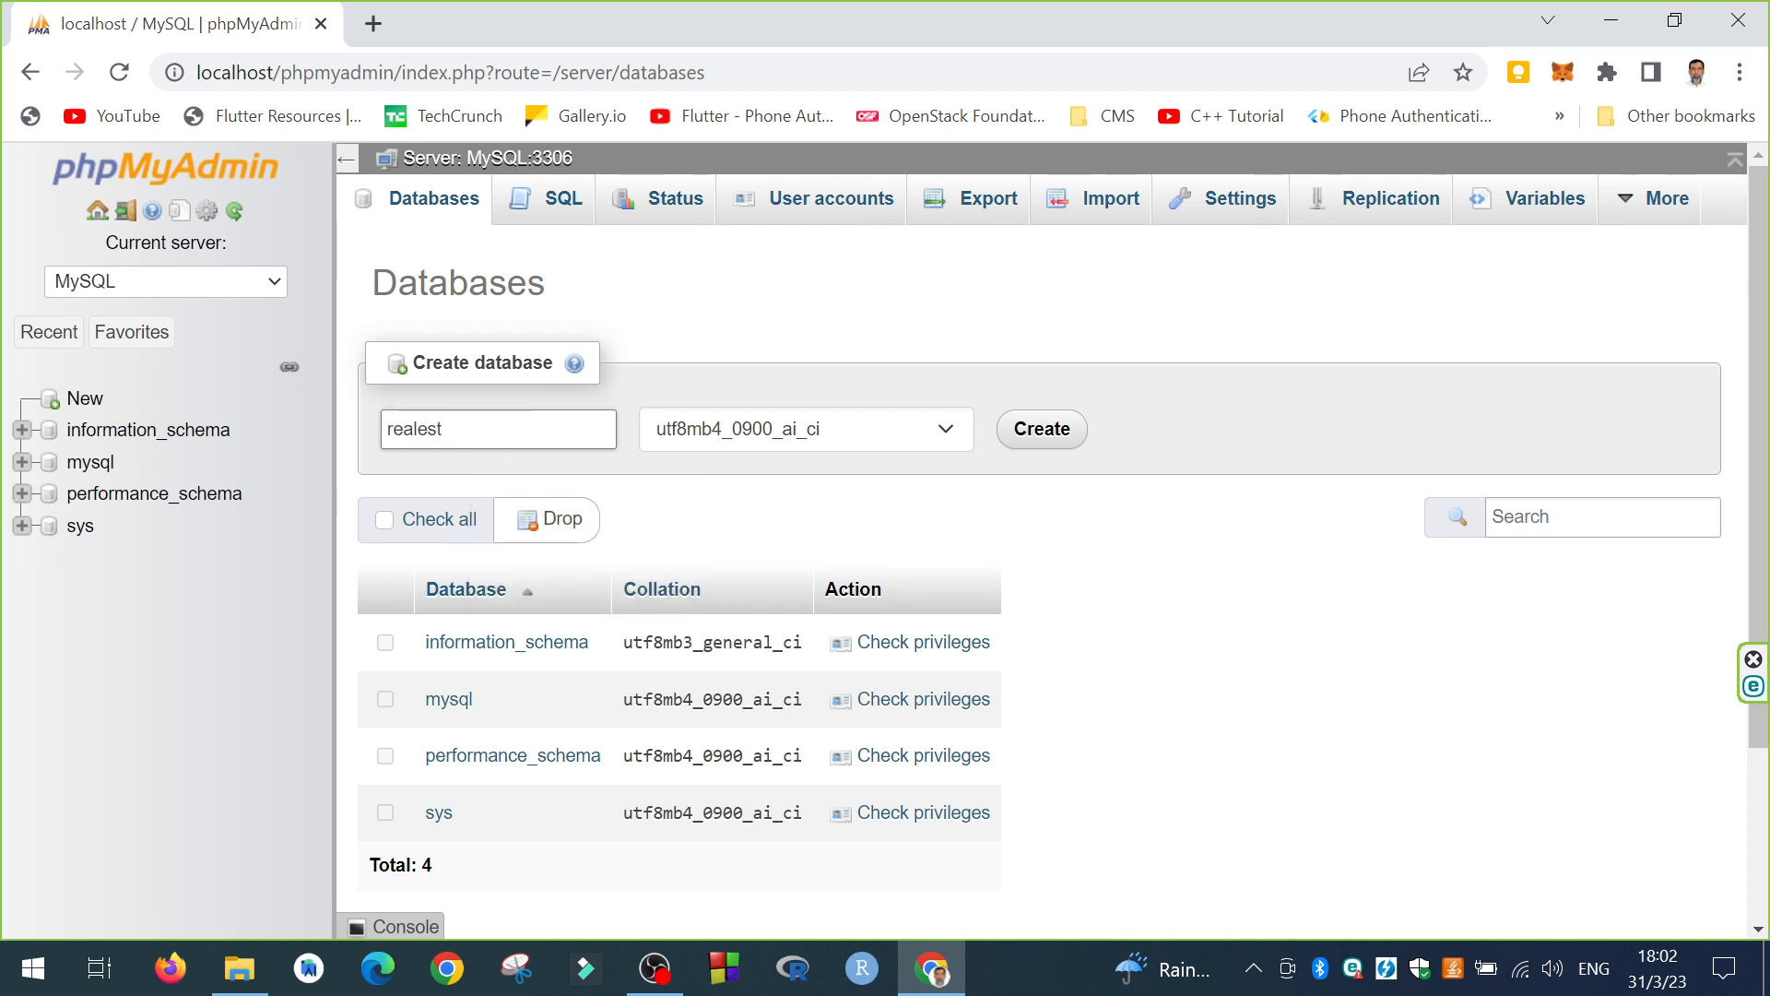
text(ate)
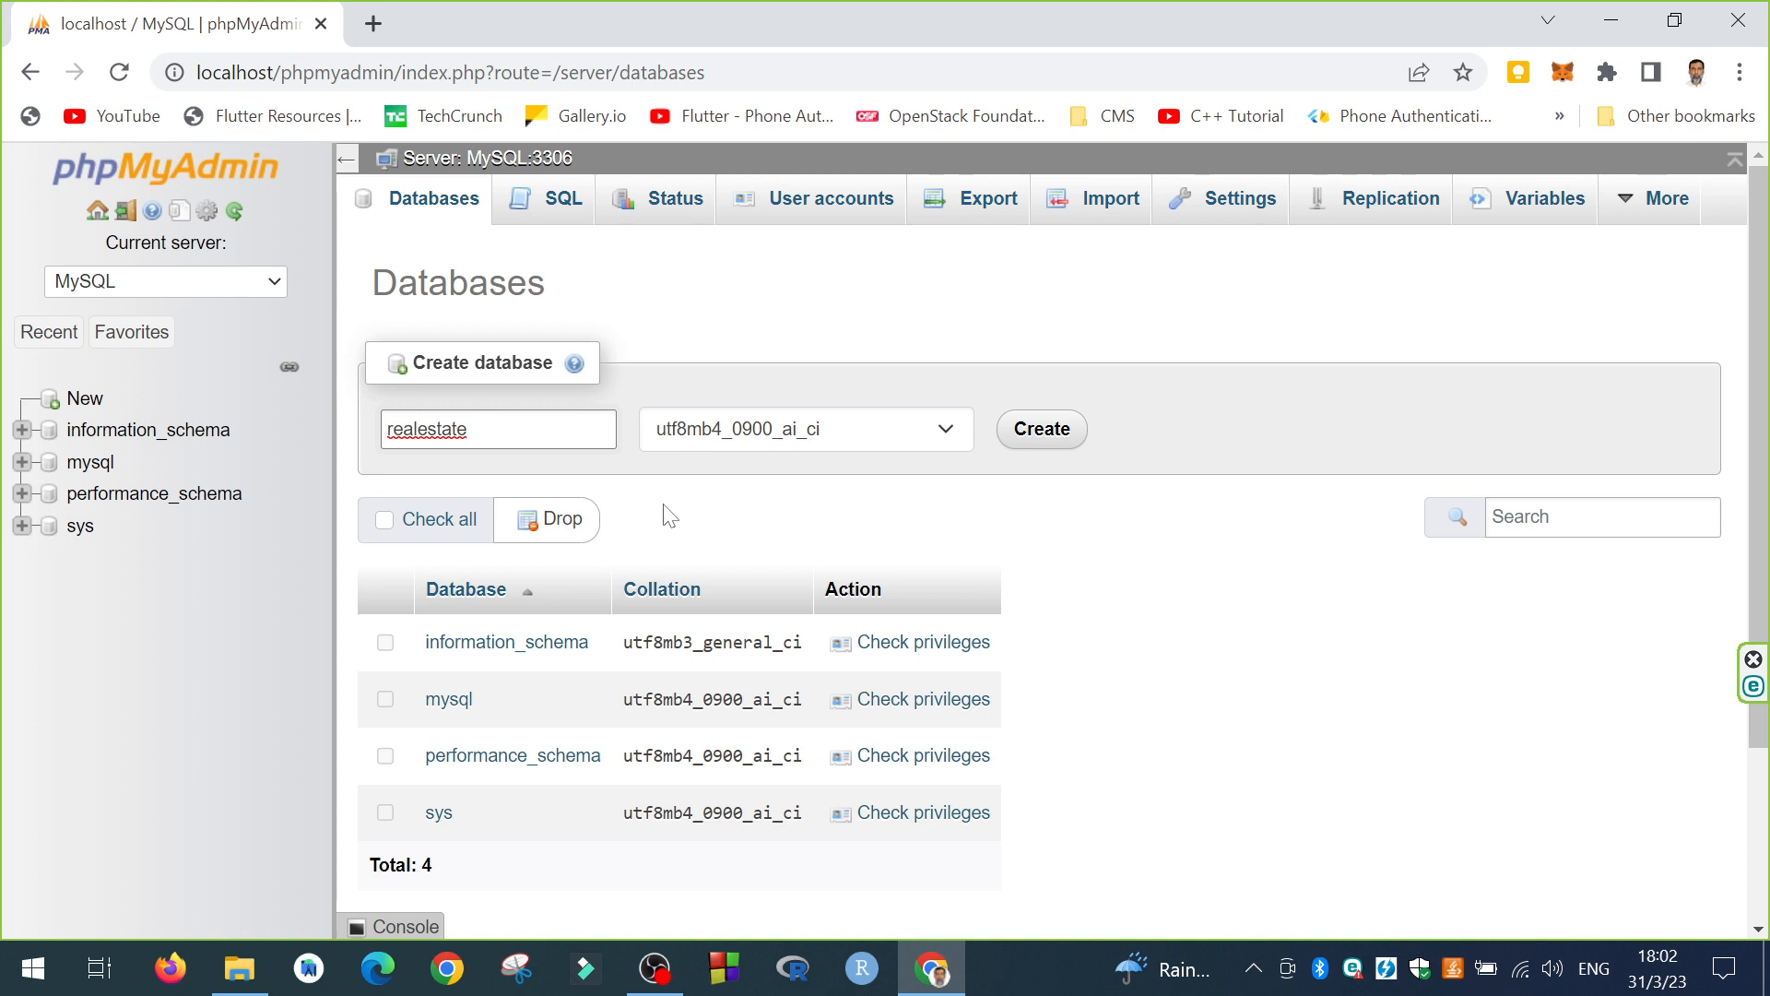
click(1055, 429)
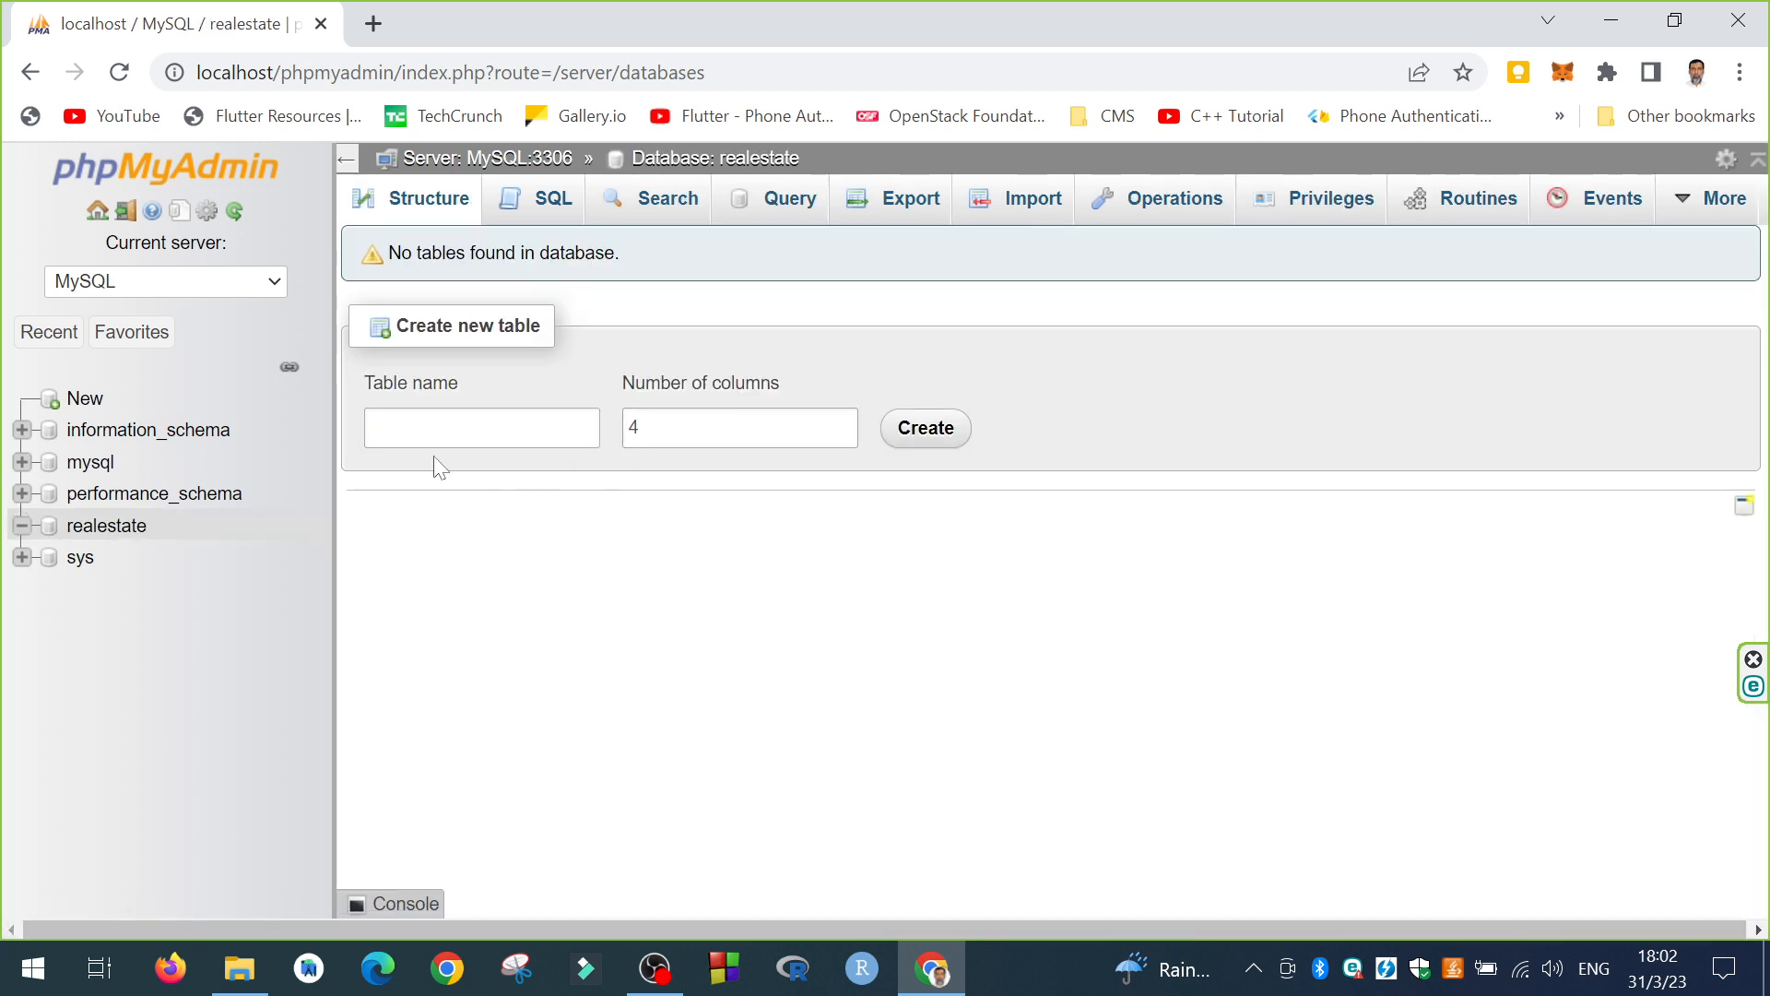
Step: Confirm 'realestate' appears in the databases list, then view the user accounts overview
click(136, 174)
click(460, 204)
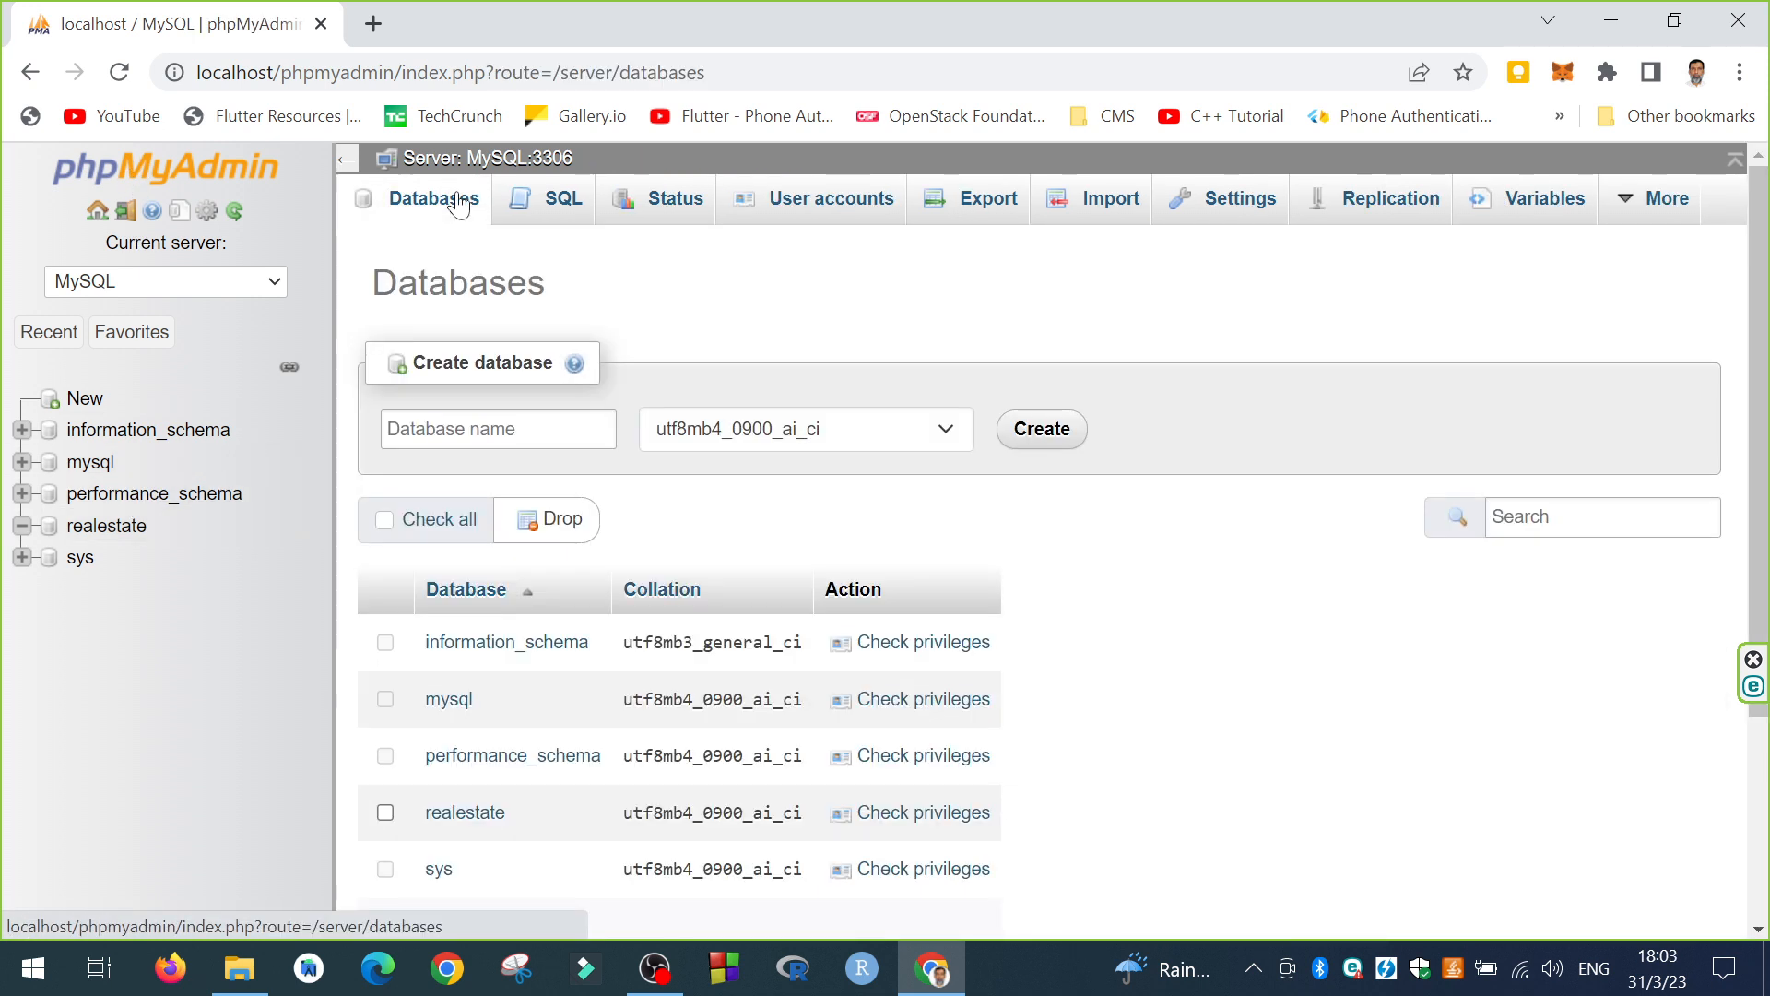
scroll(690, 506, down, 2)
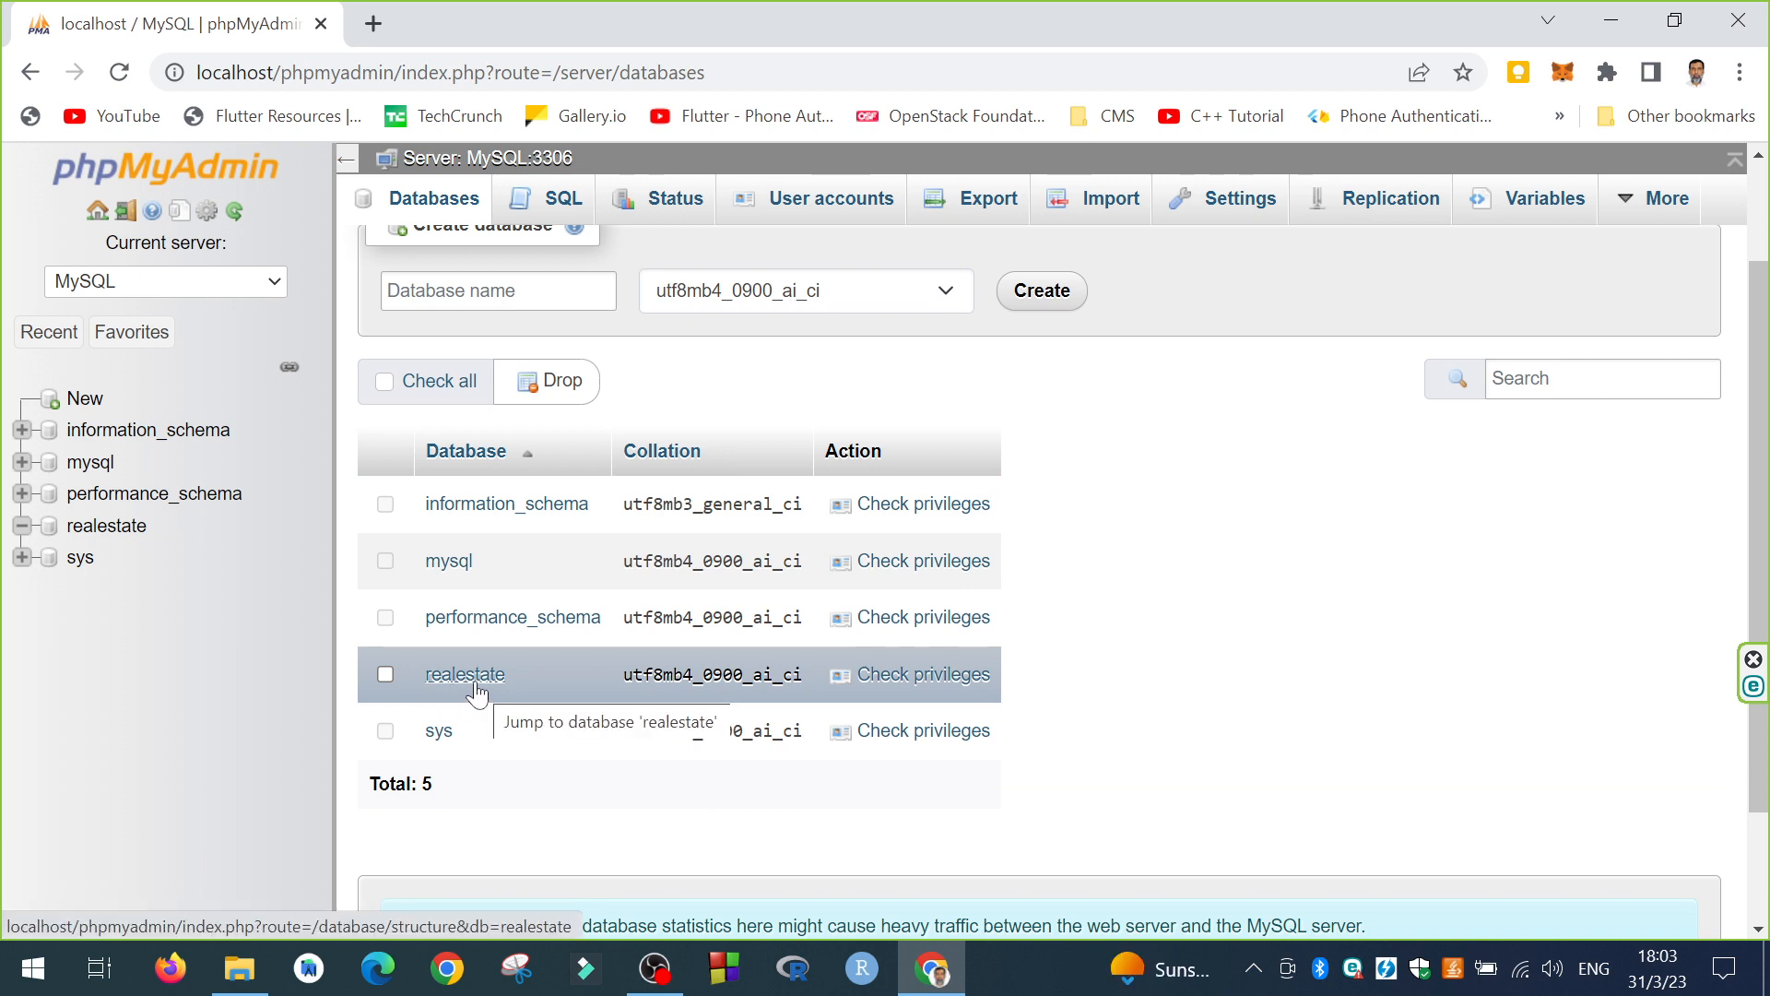
scroll(1290, 610, up, 1)
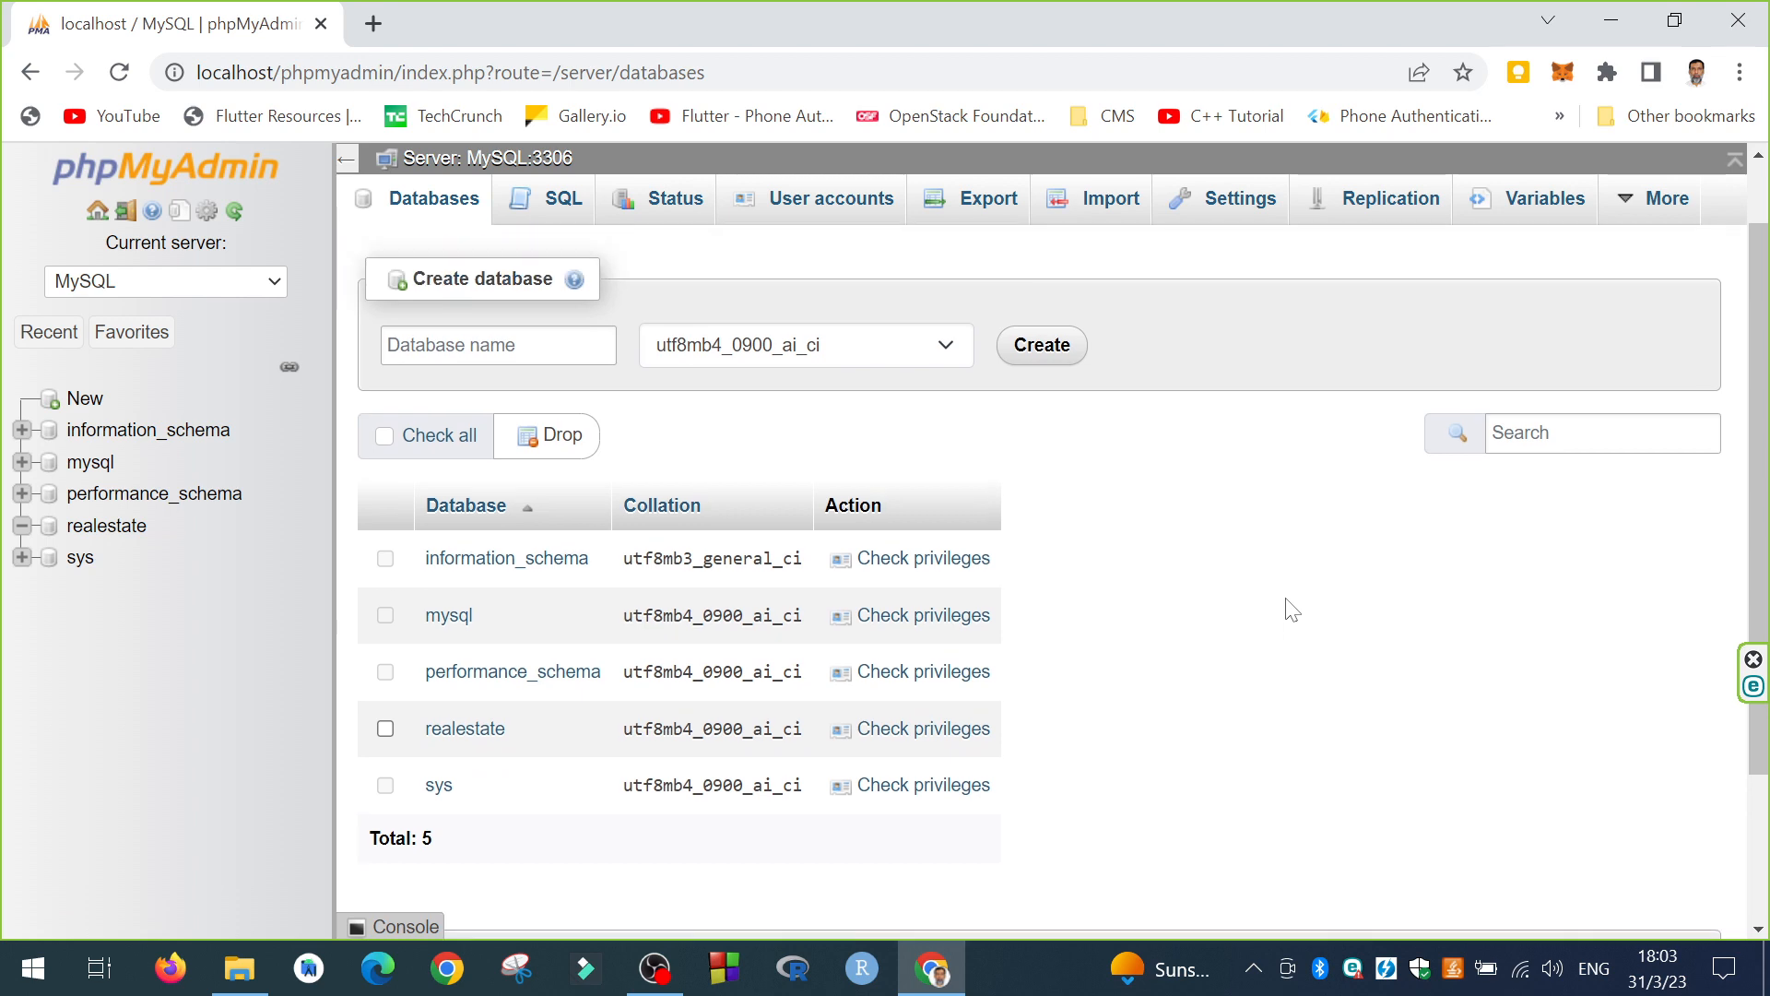
click(826, 211)
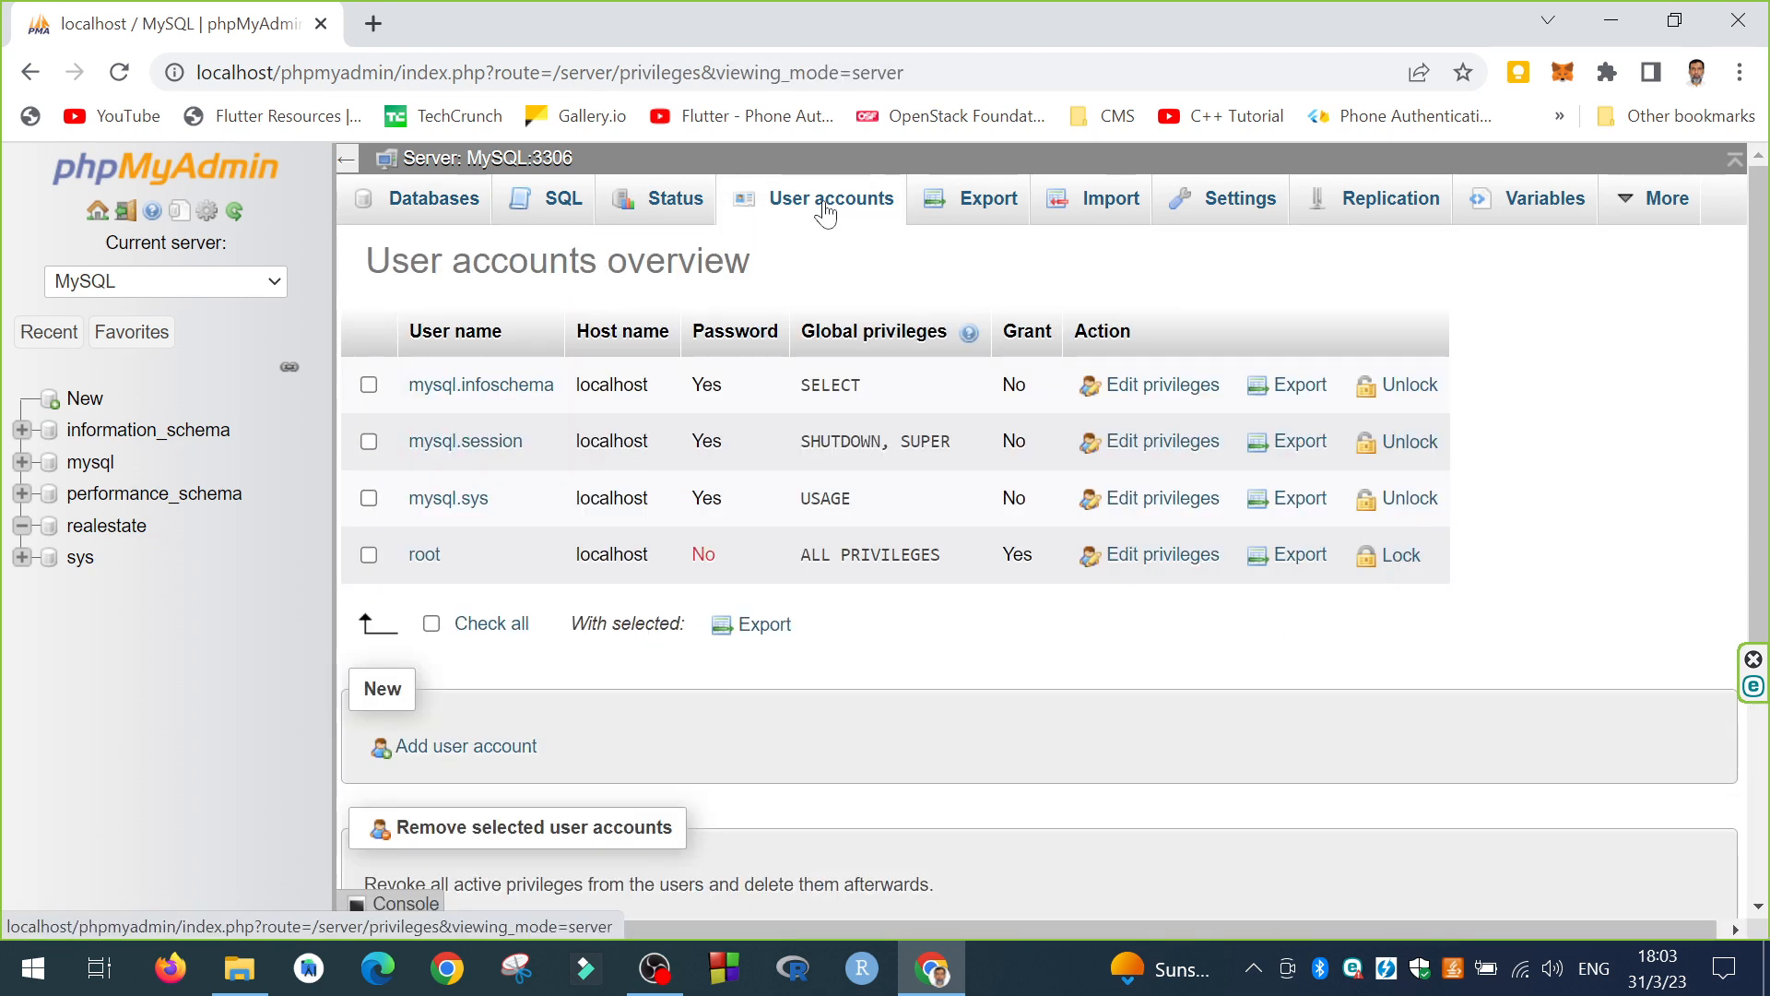
scroll(943, 384, down, 1)
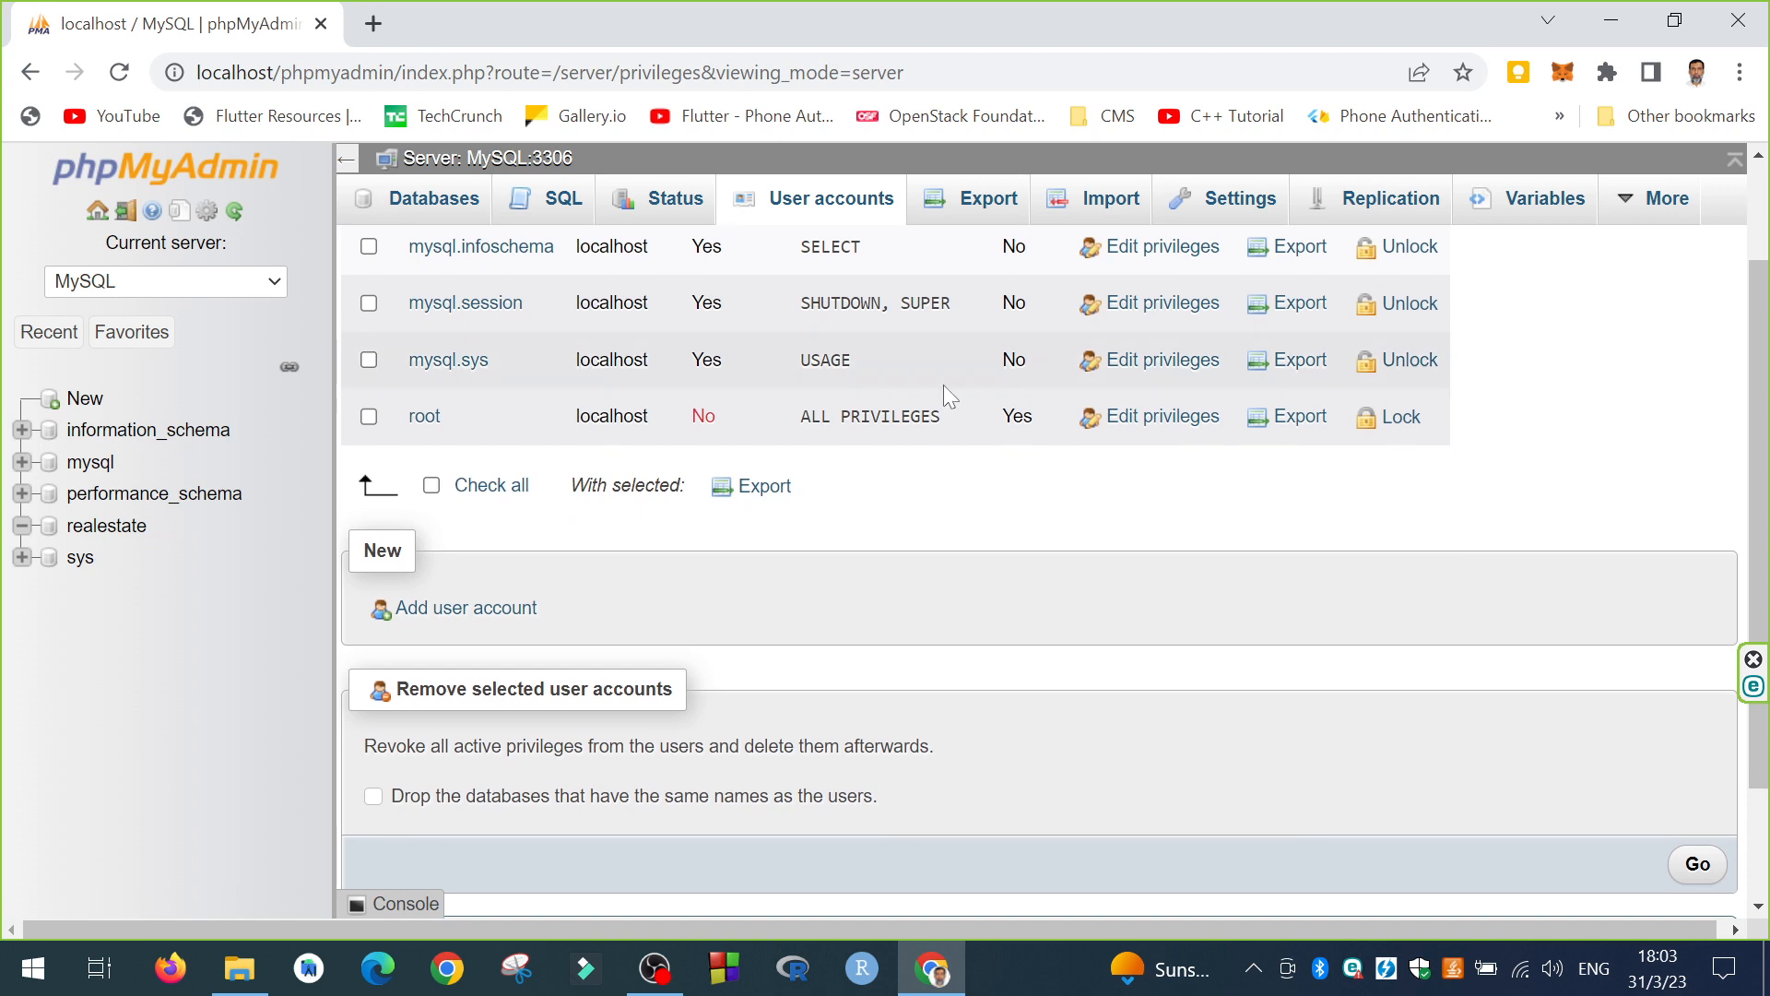
Step: Start a new user account with a user name and host restricted to localhost
click(461, 610)
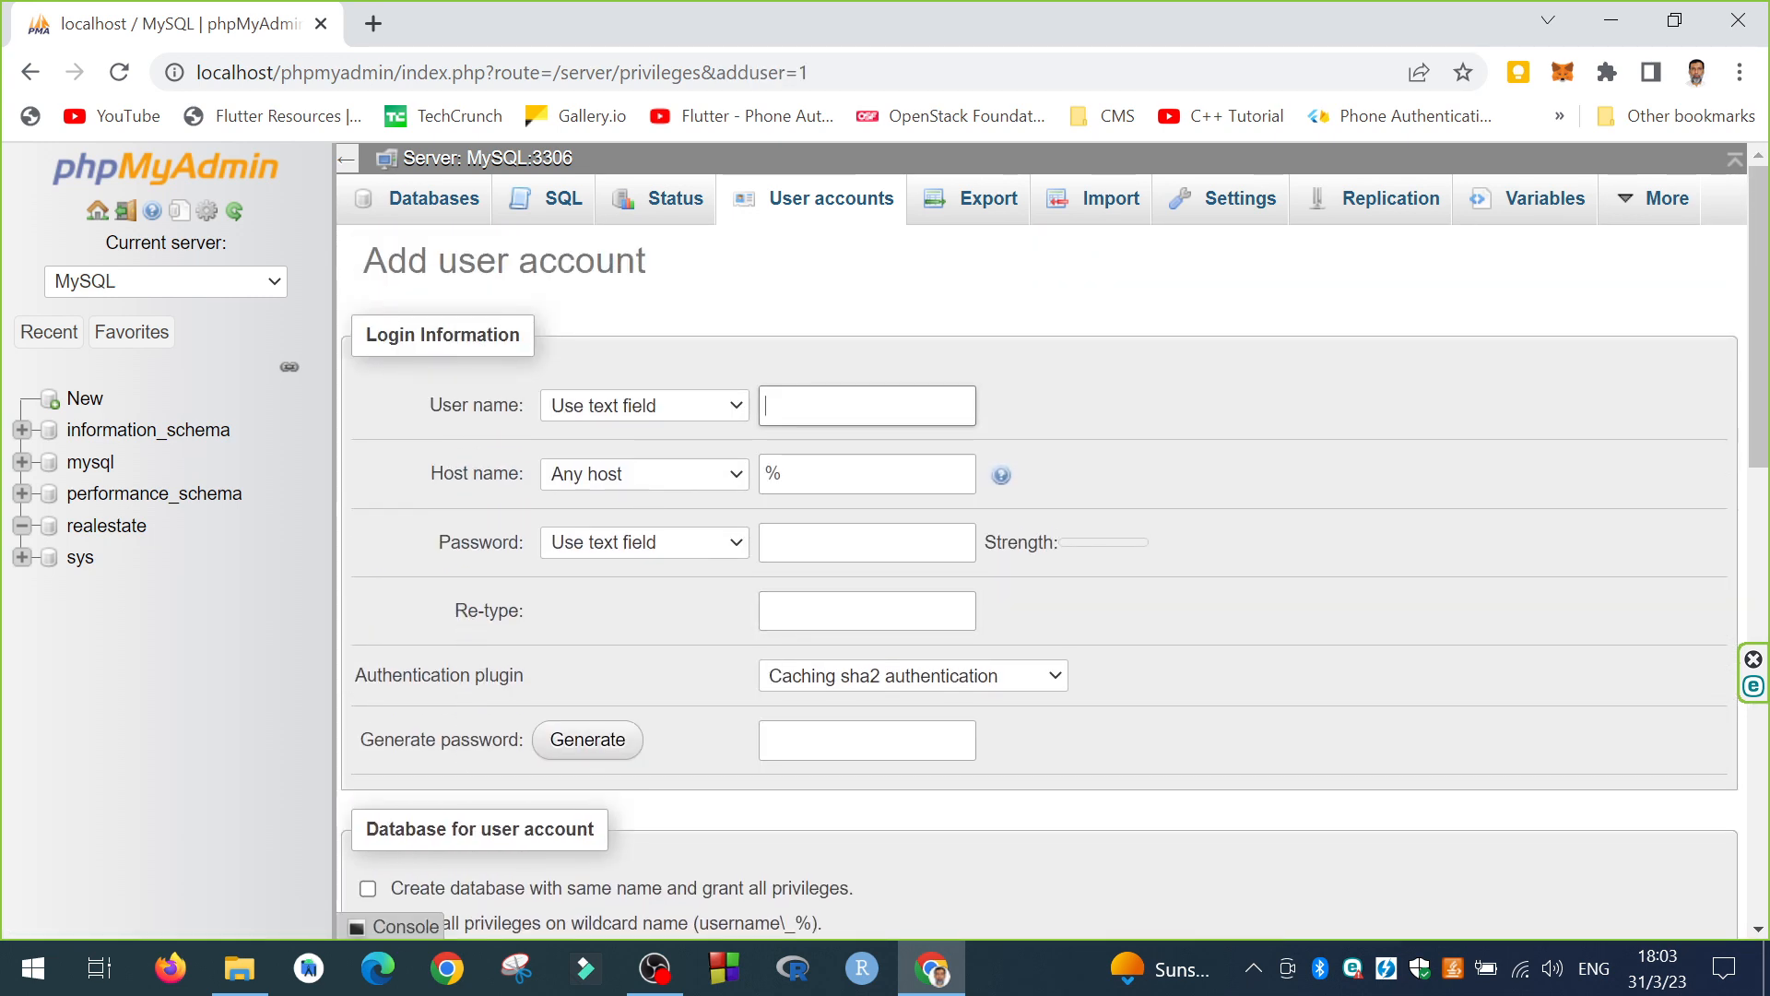
click(763, 415)
text(haider)
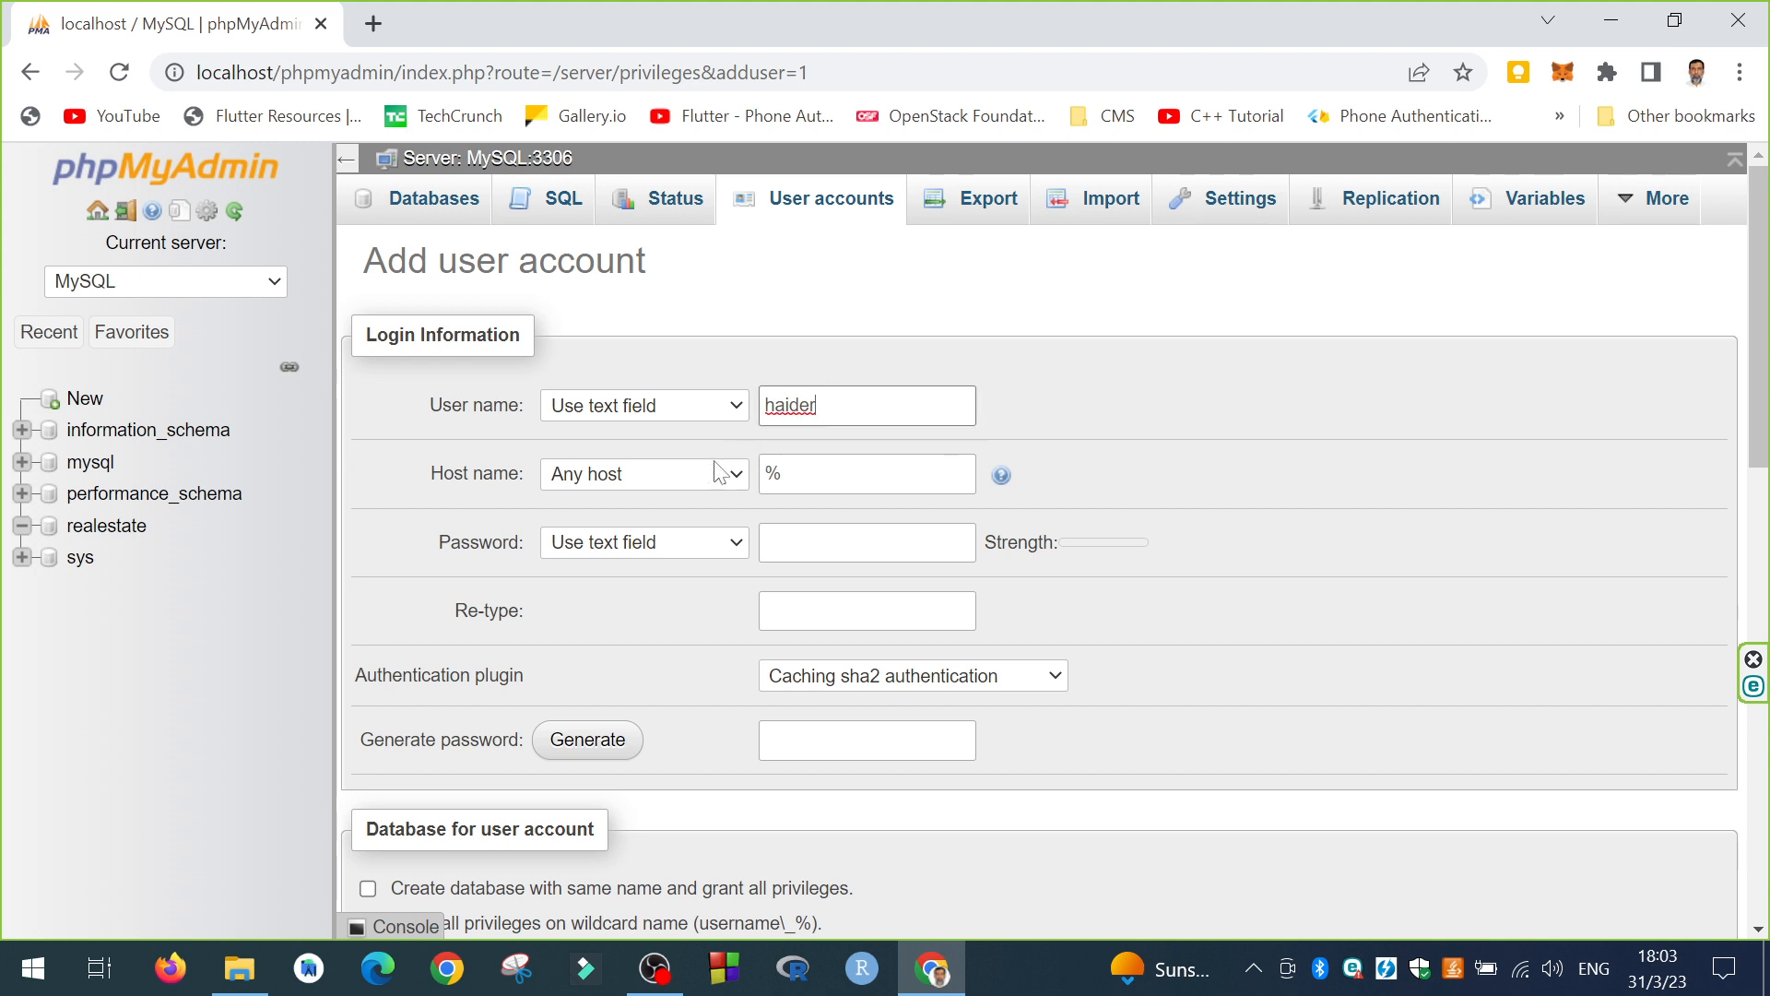
click(641, 474)
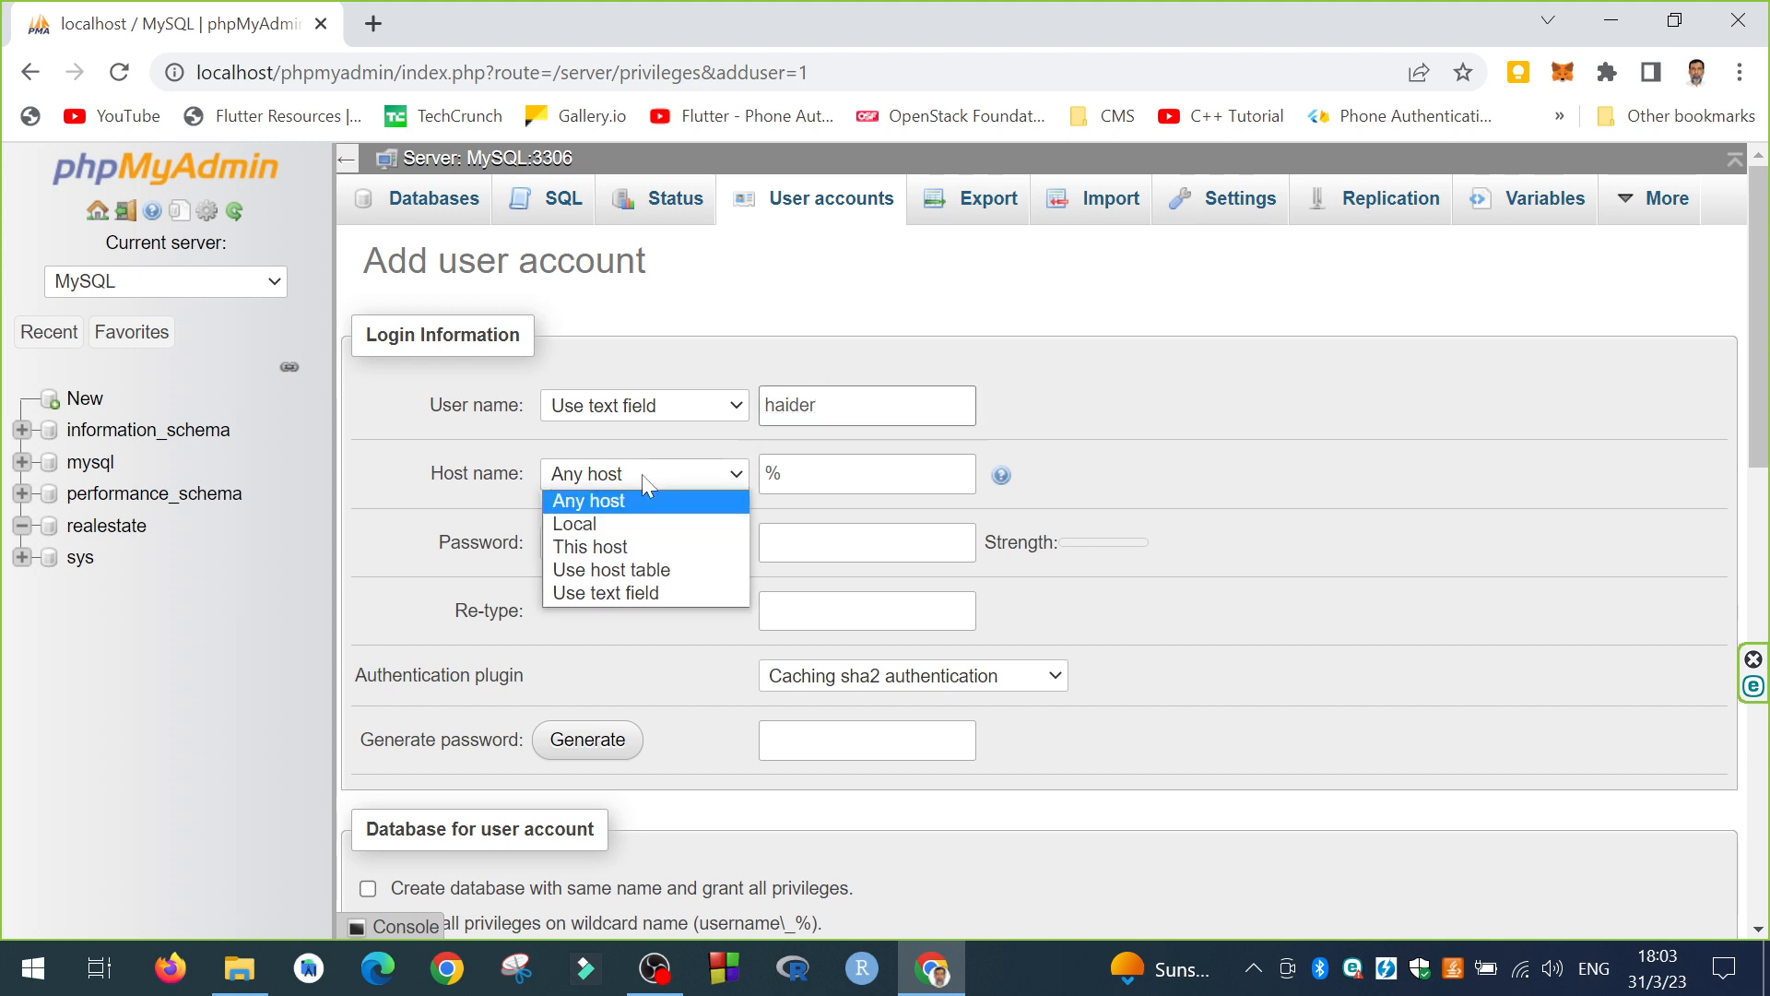
click(618, 523)
Step: Enter a password and a different re-typed password
click(830, 542)
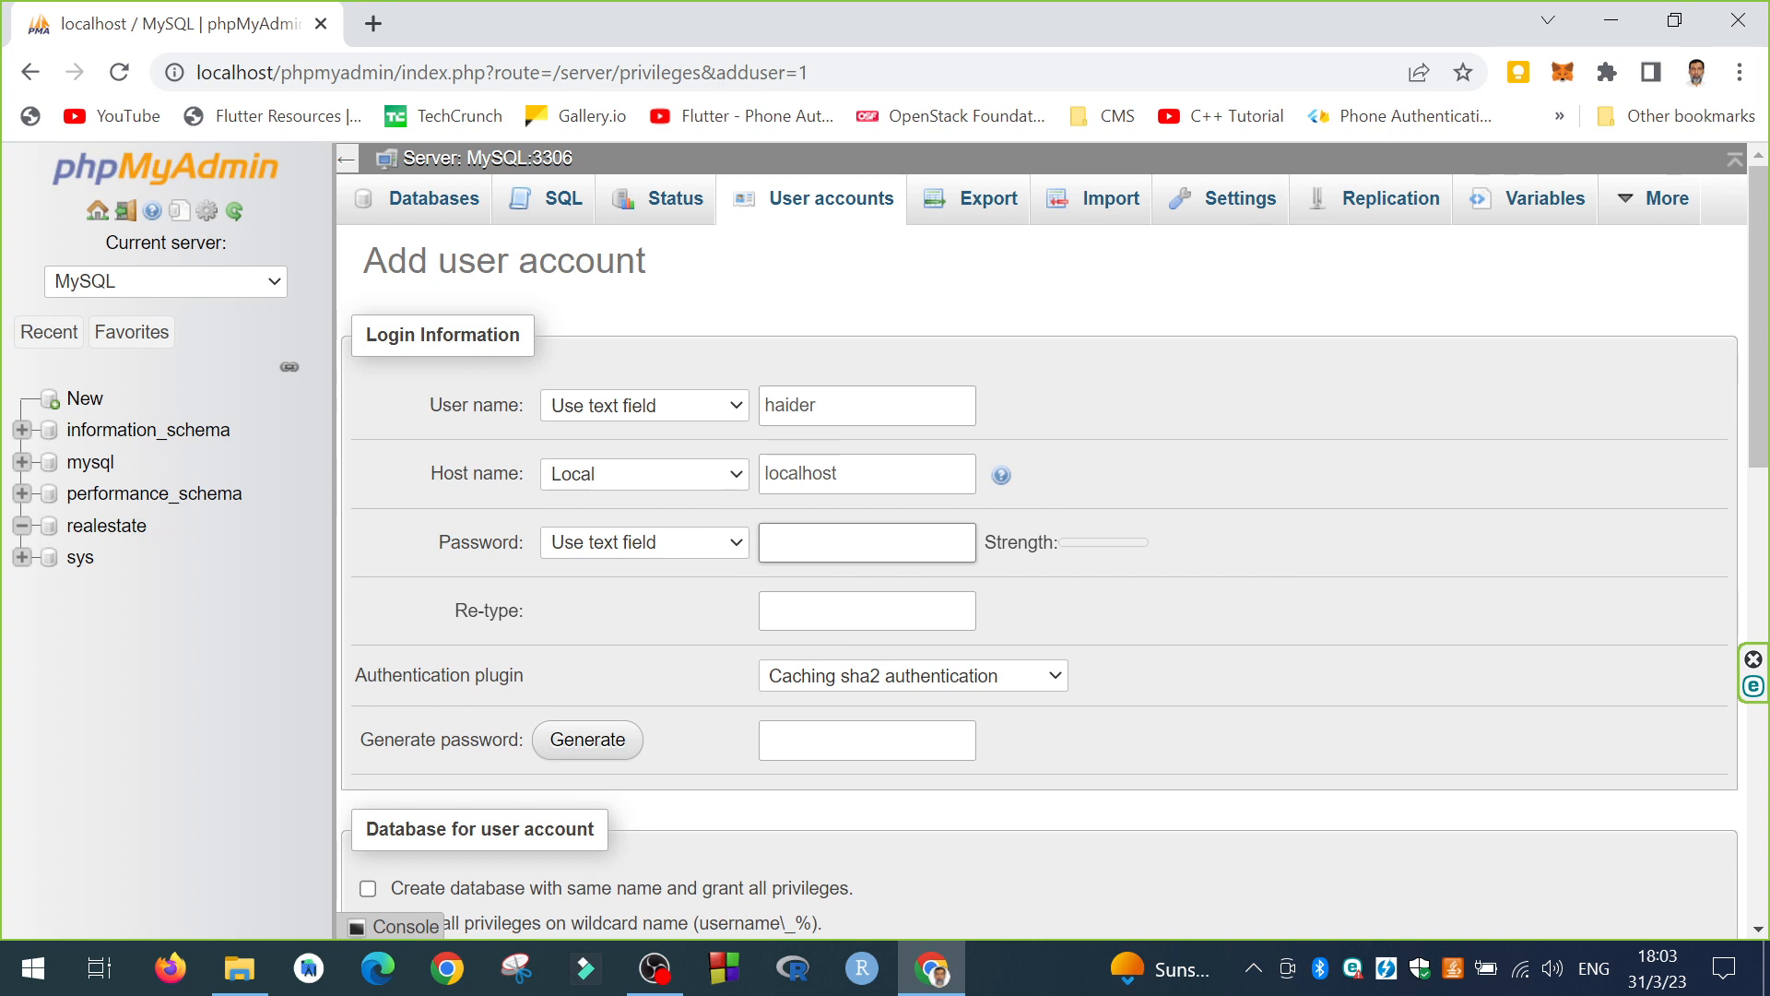
text(123456)
key(BackSpace)
key(BackSpace)
text(1234567)
key(Tab)
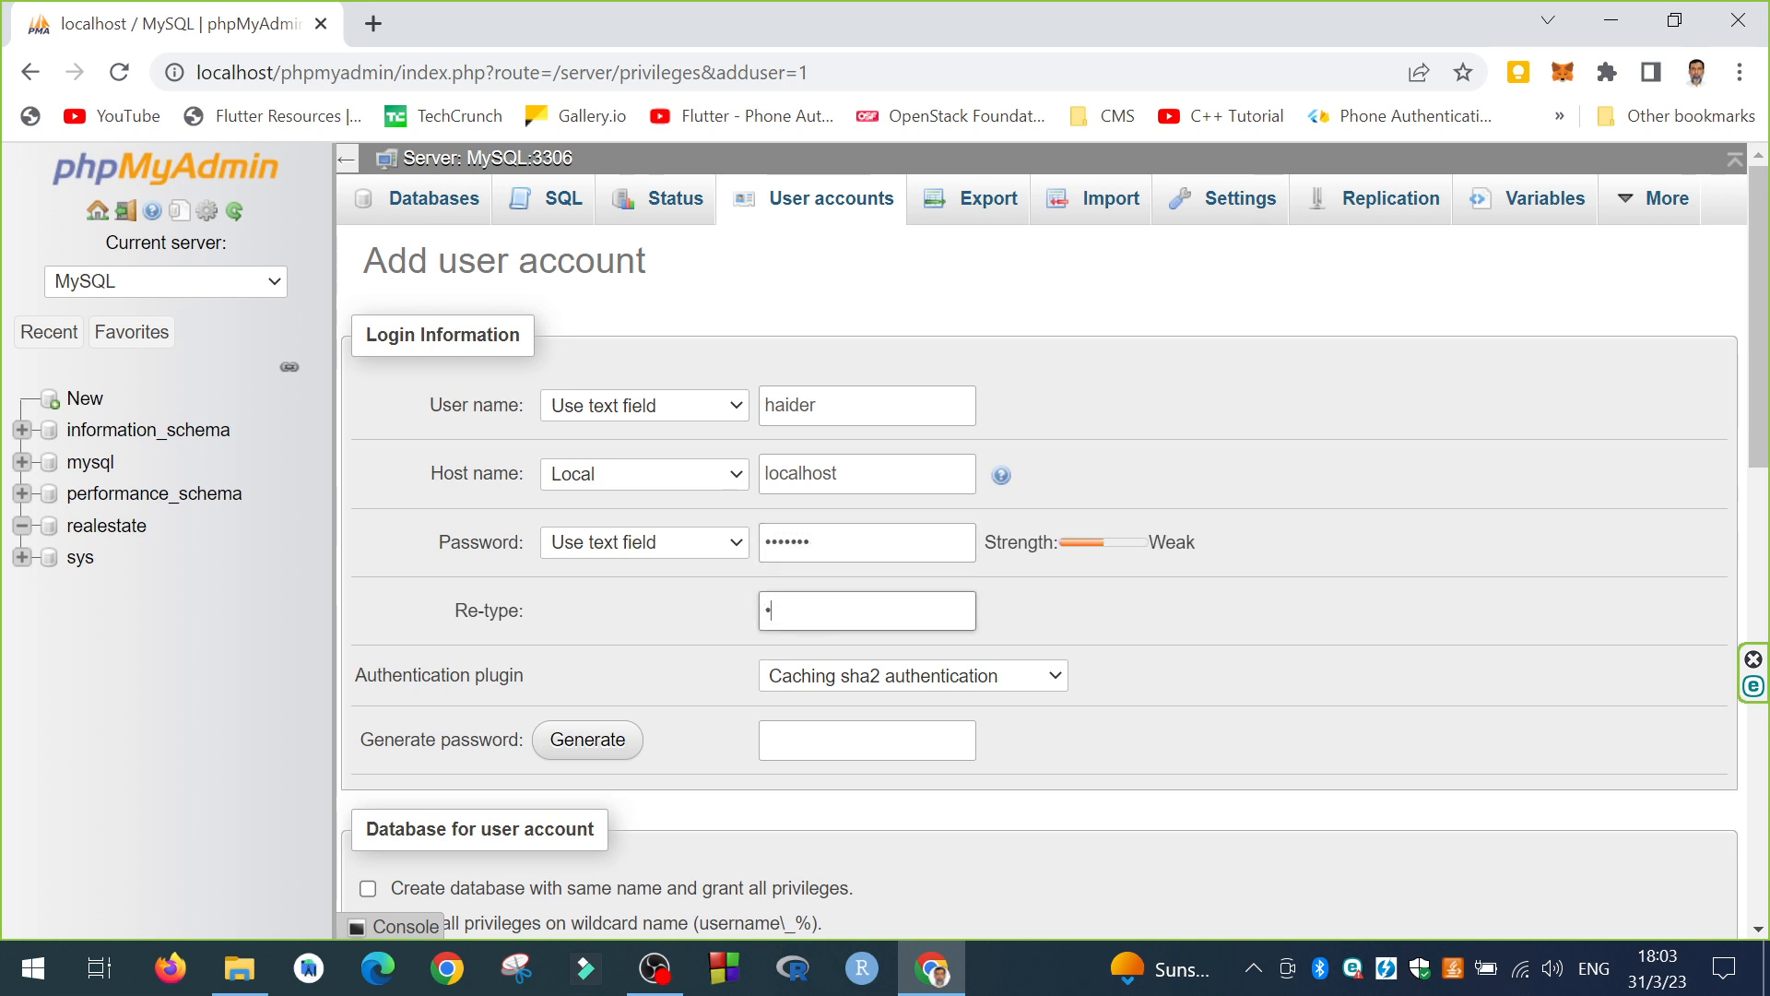
text(12345)
Step: Submit the form, then dismiss the passwords-don't-match warning
scroll(859, 613, down, 4)
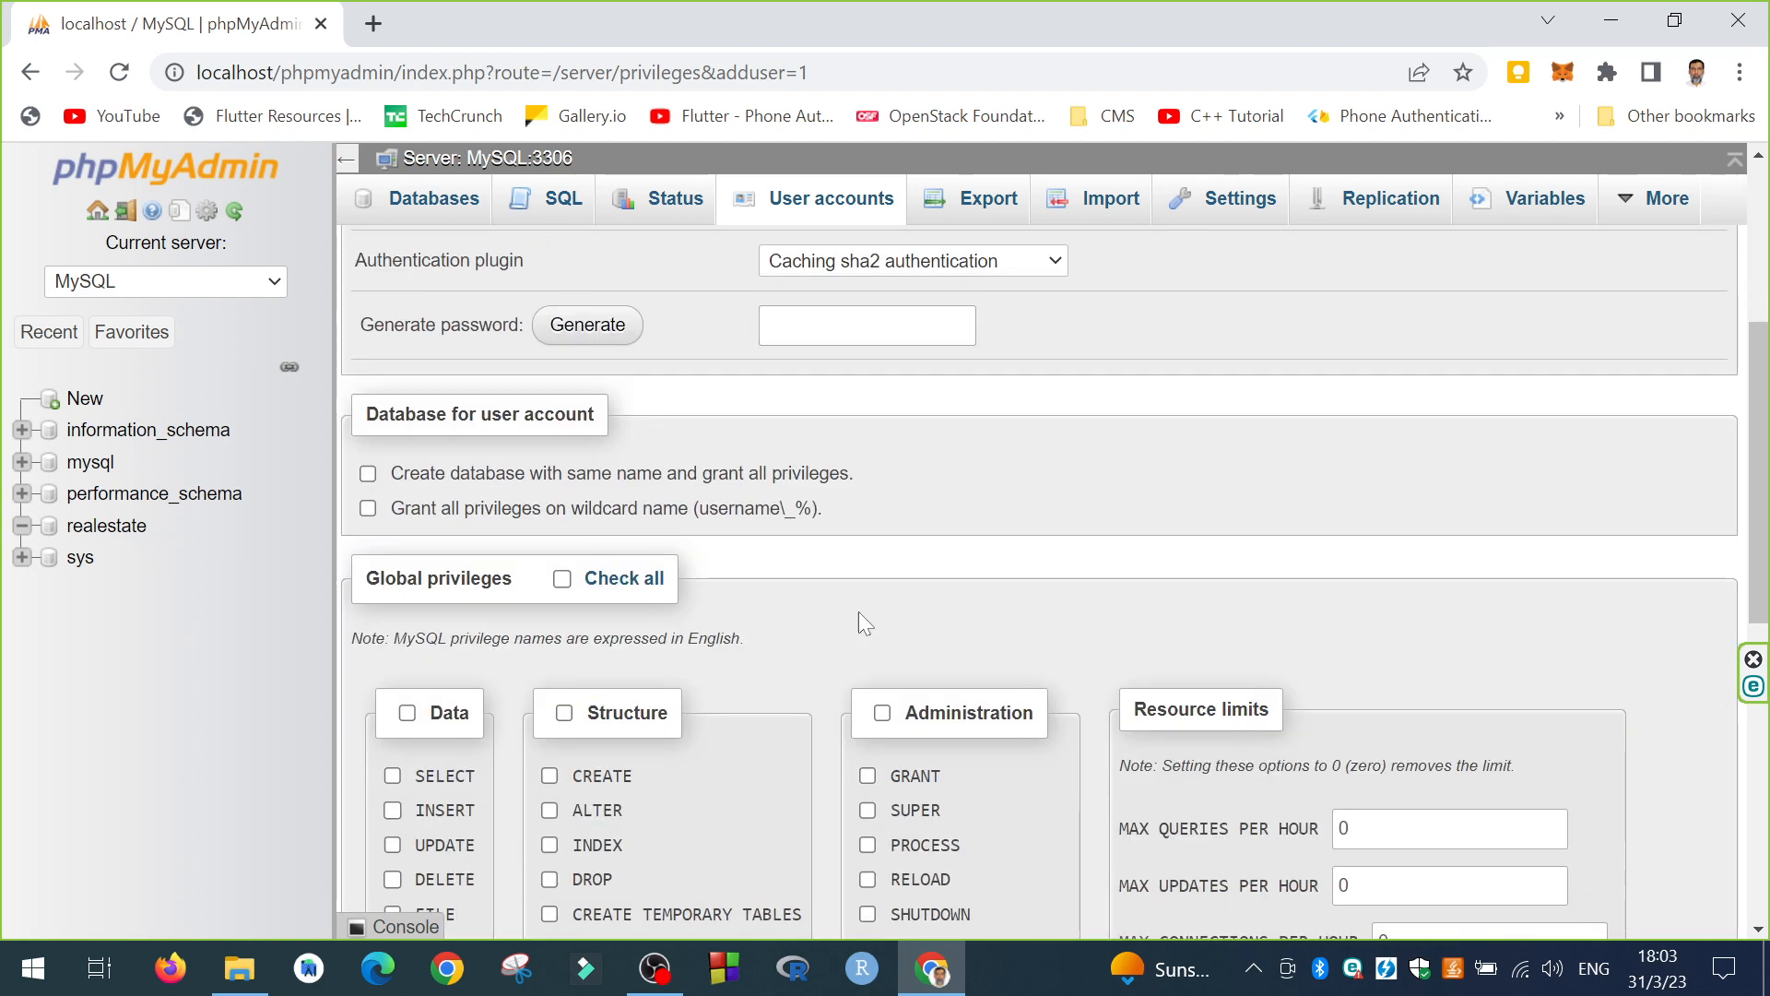
scroll(860, 613, down, 8)
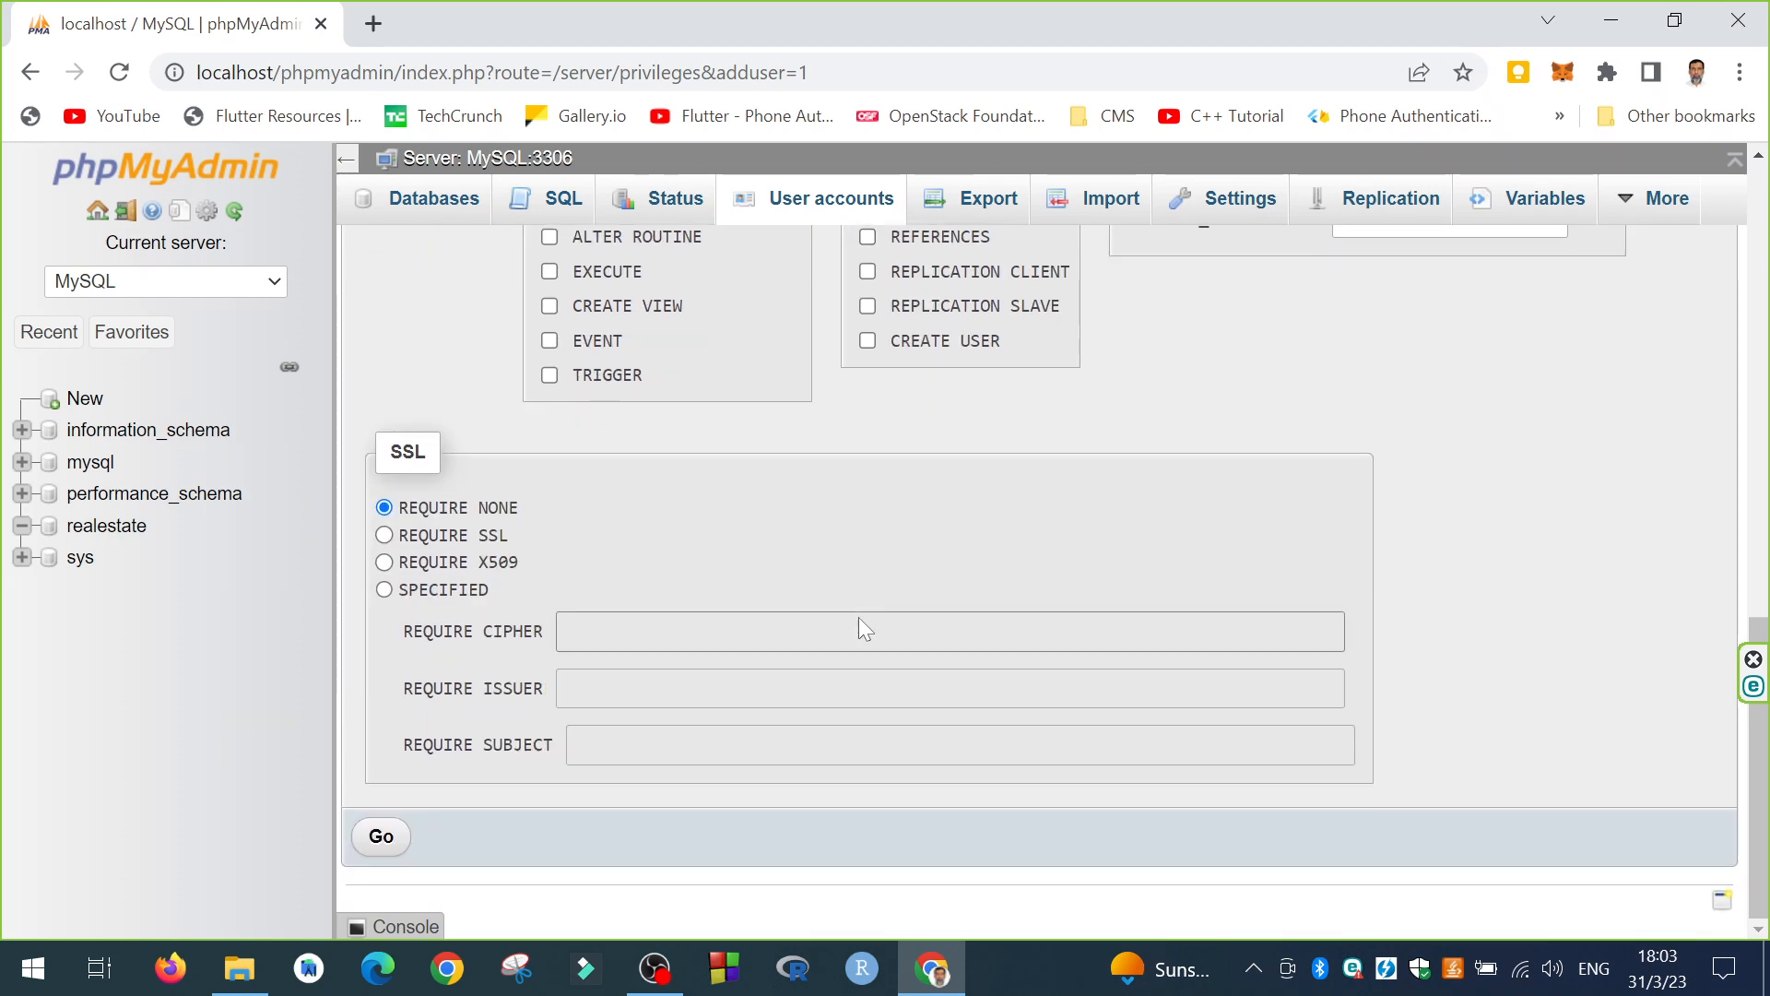
scroll(629, 477, up, 5)
scroll(629, 477, up, 6)
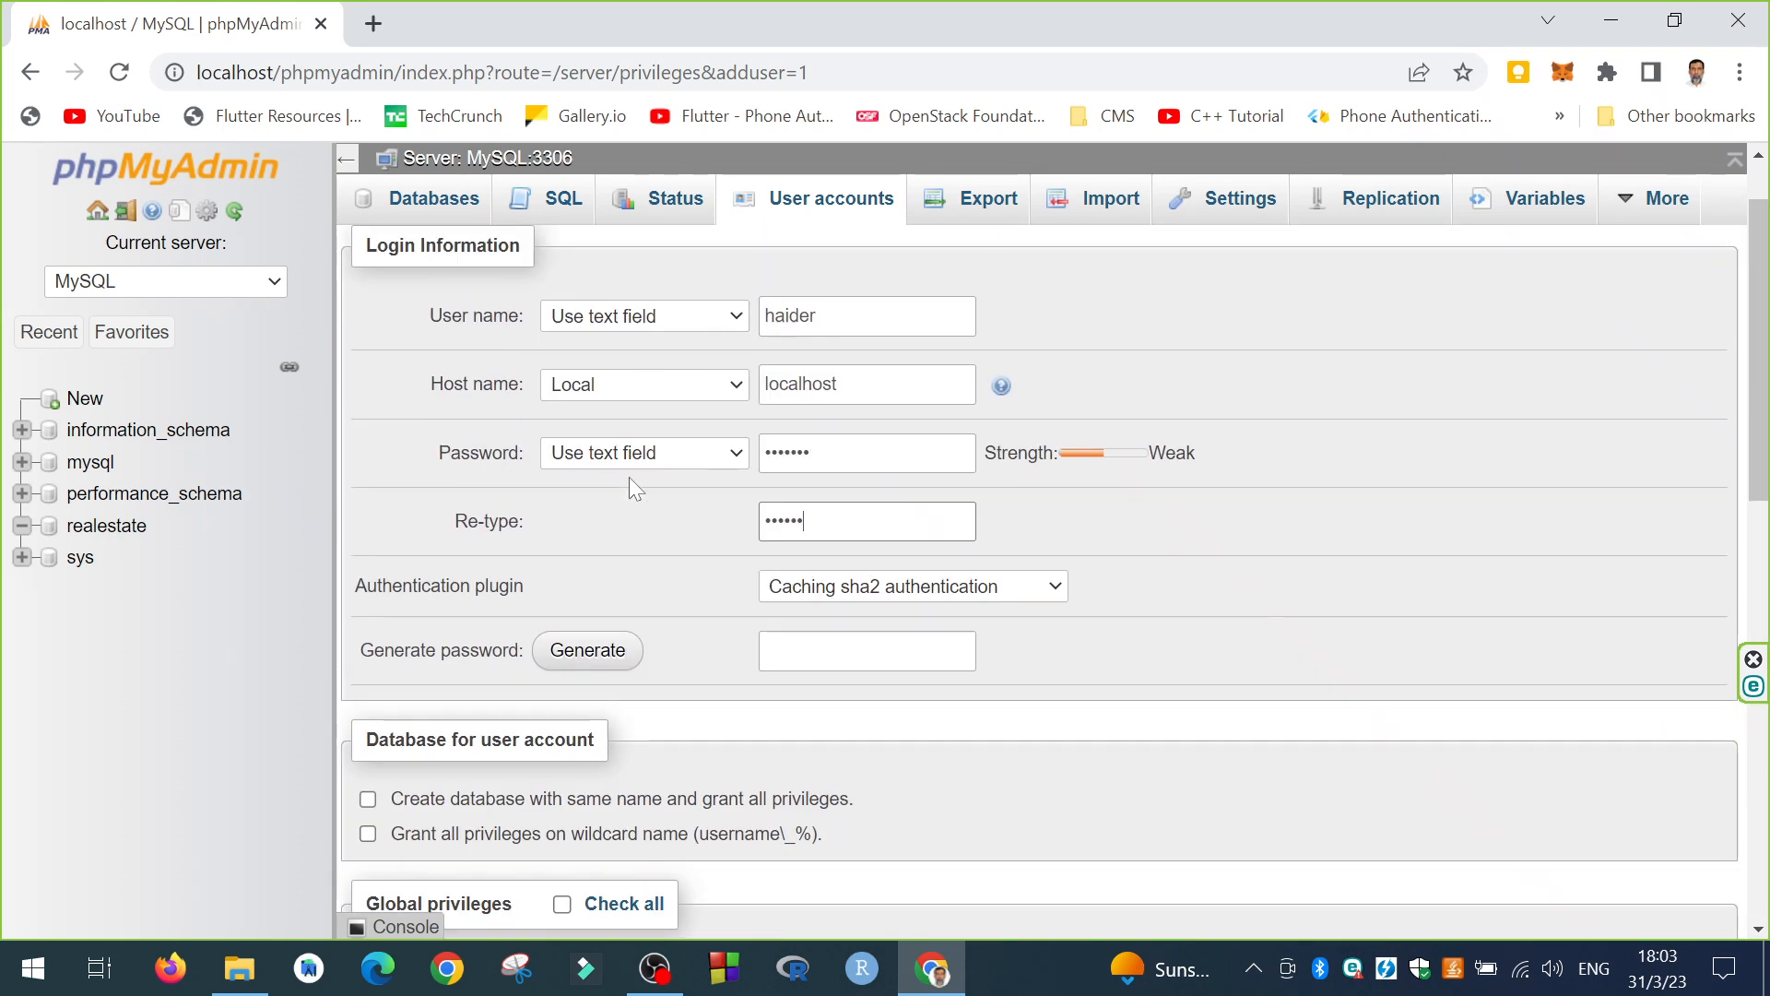
scroll(518, 515, down, 12)
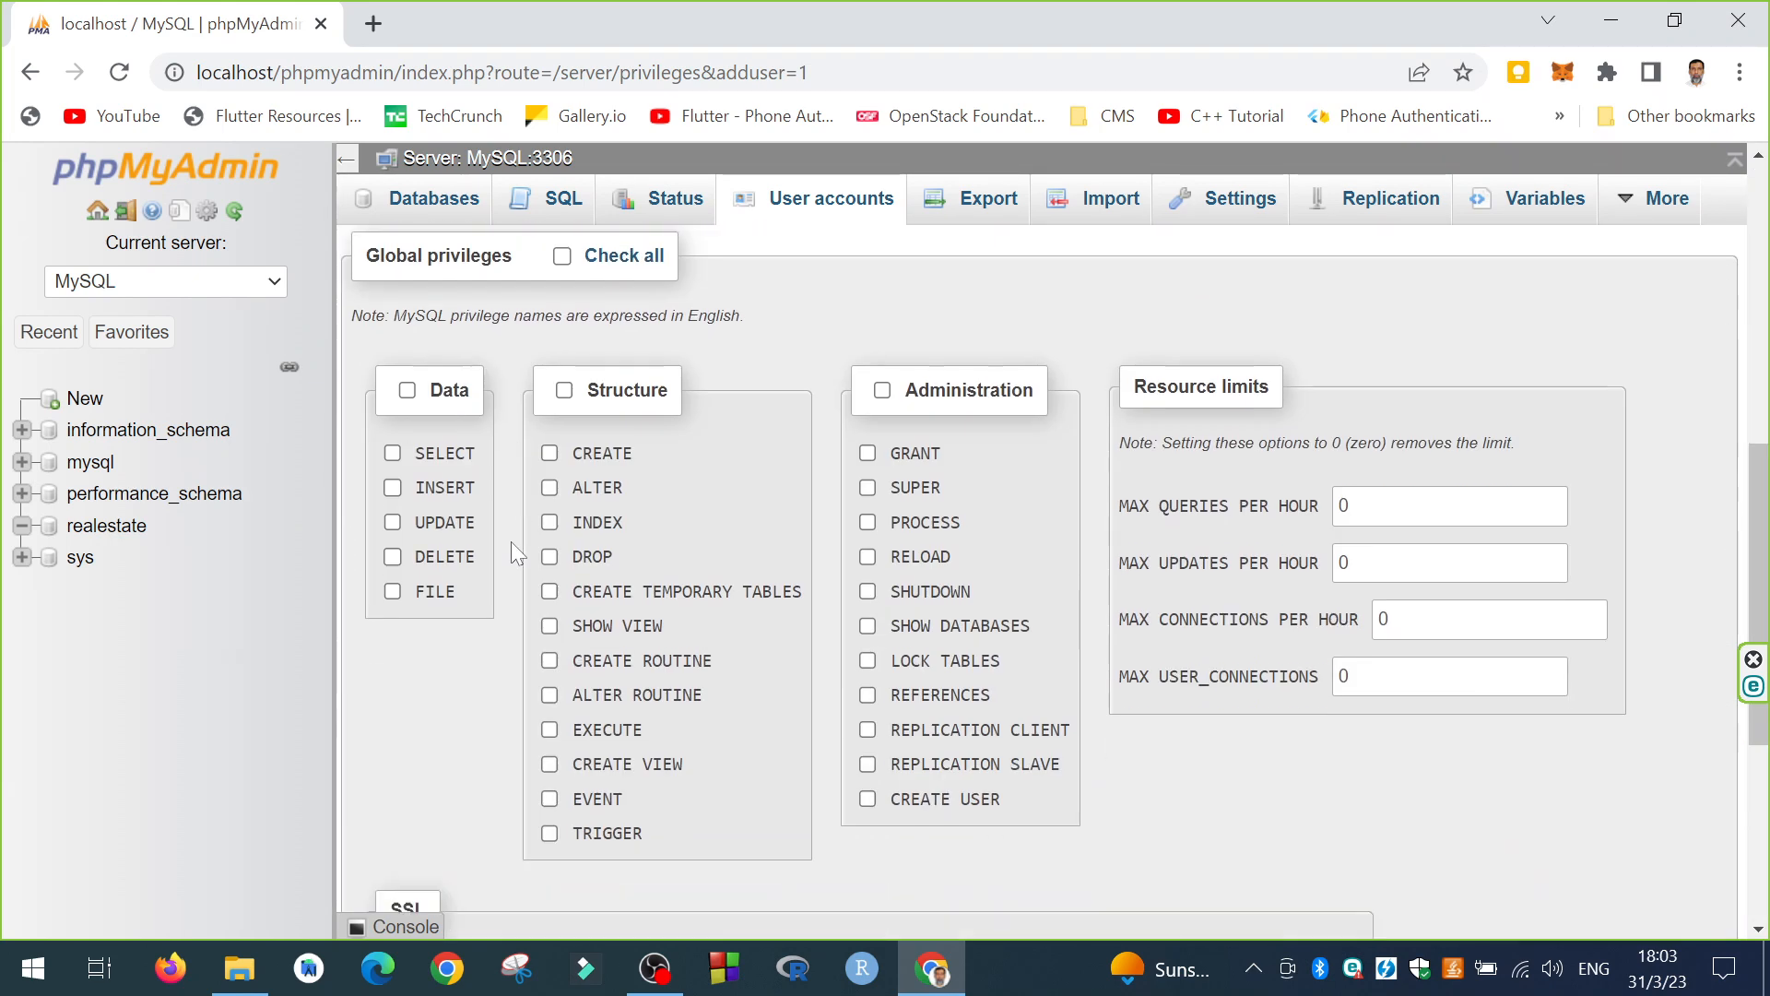
click(383, 837)
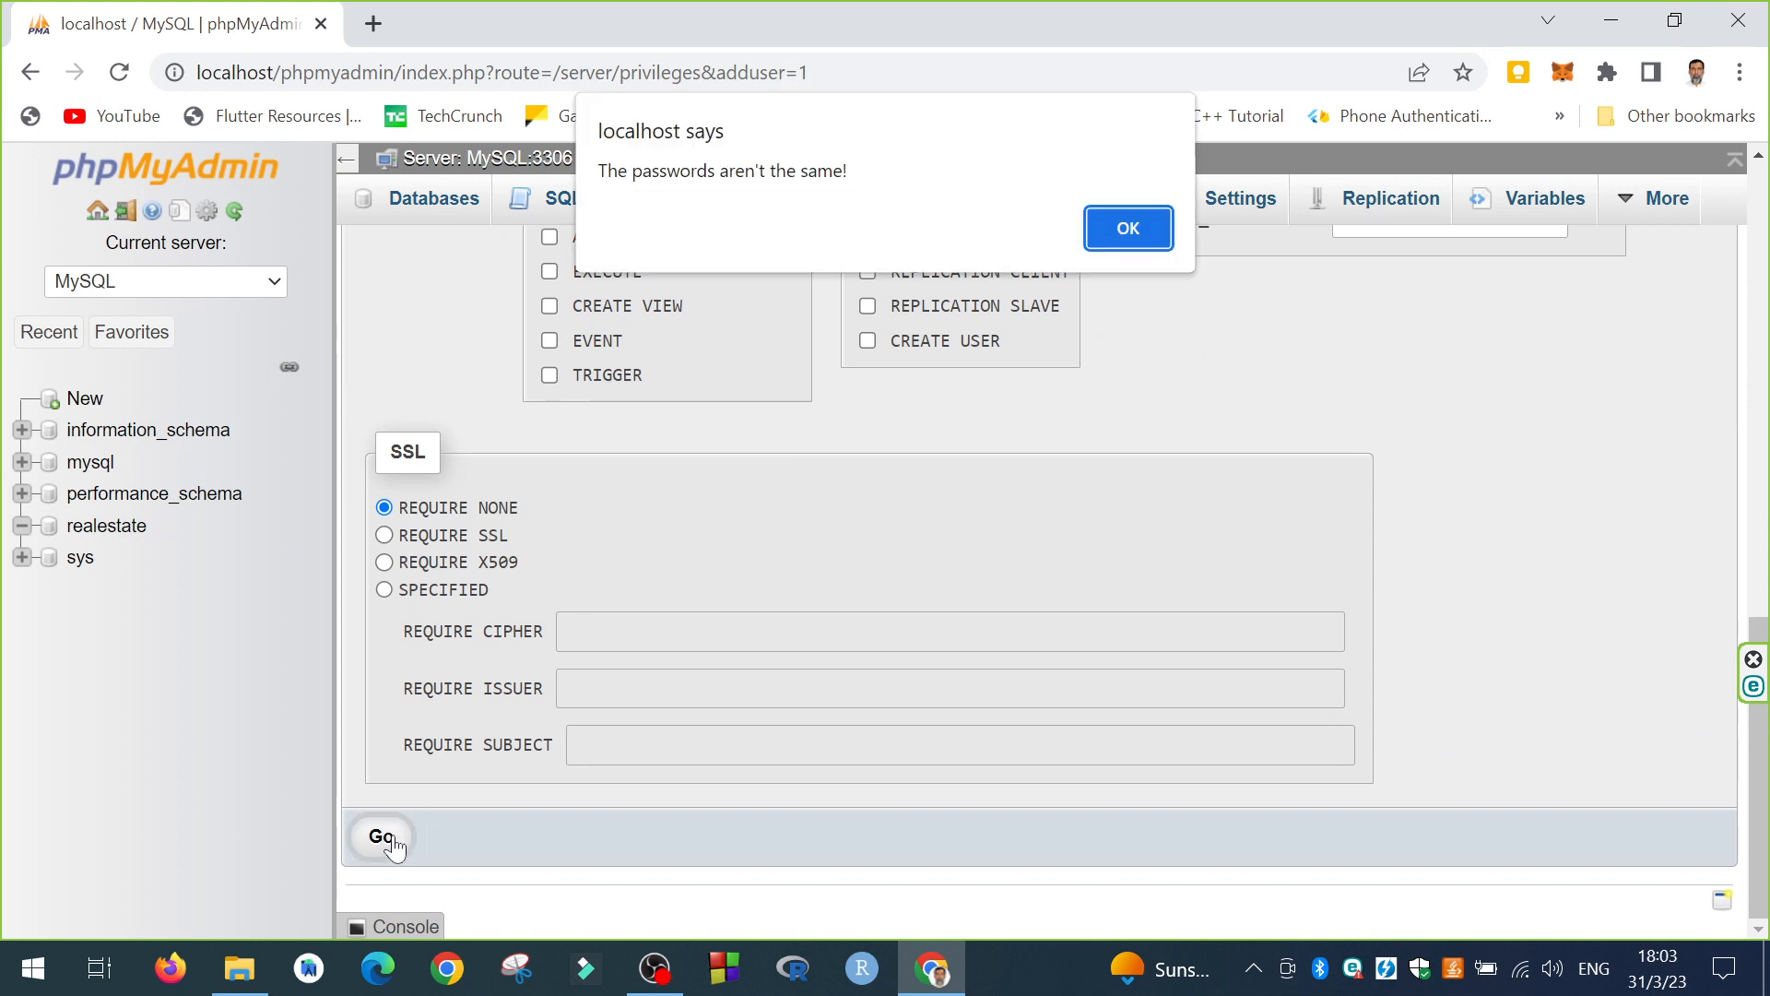
click(1117, 232)
scroll(815, 439, up, 12)
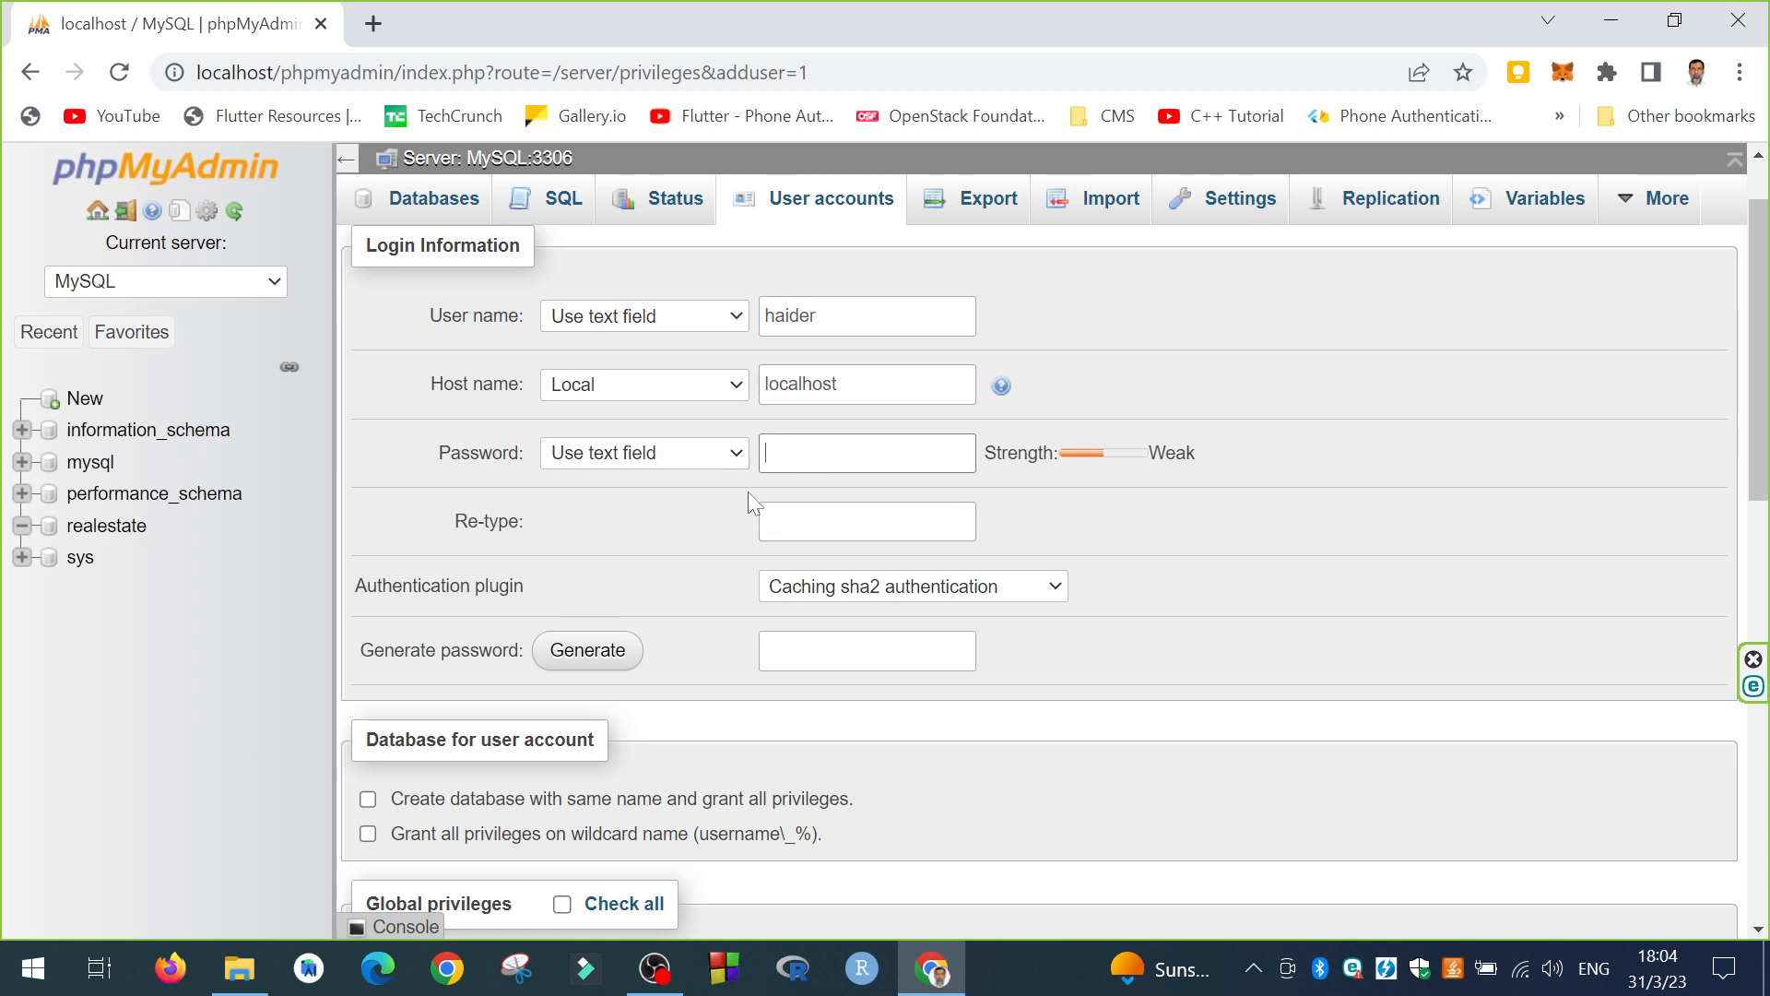
Step: Create the localhost account with matching passwords and view it in the user accounts list
text(123)
key(Tab)
text(123)
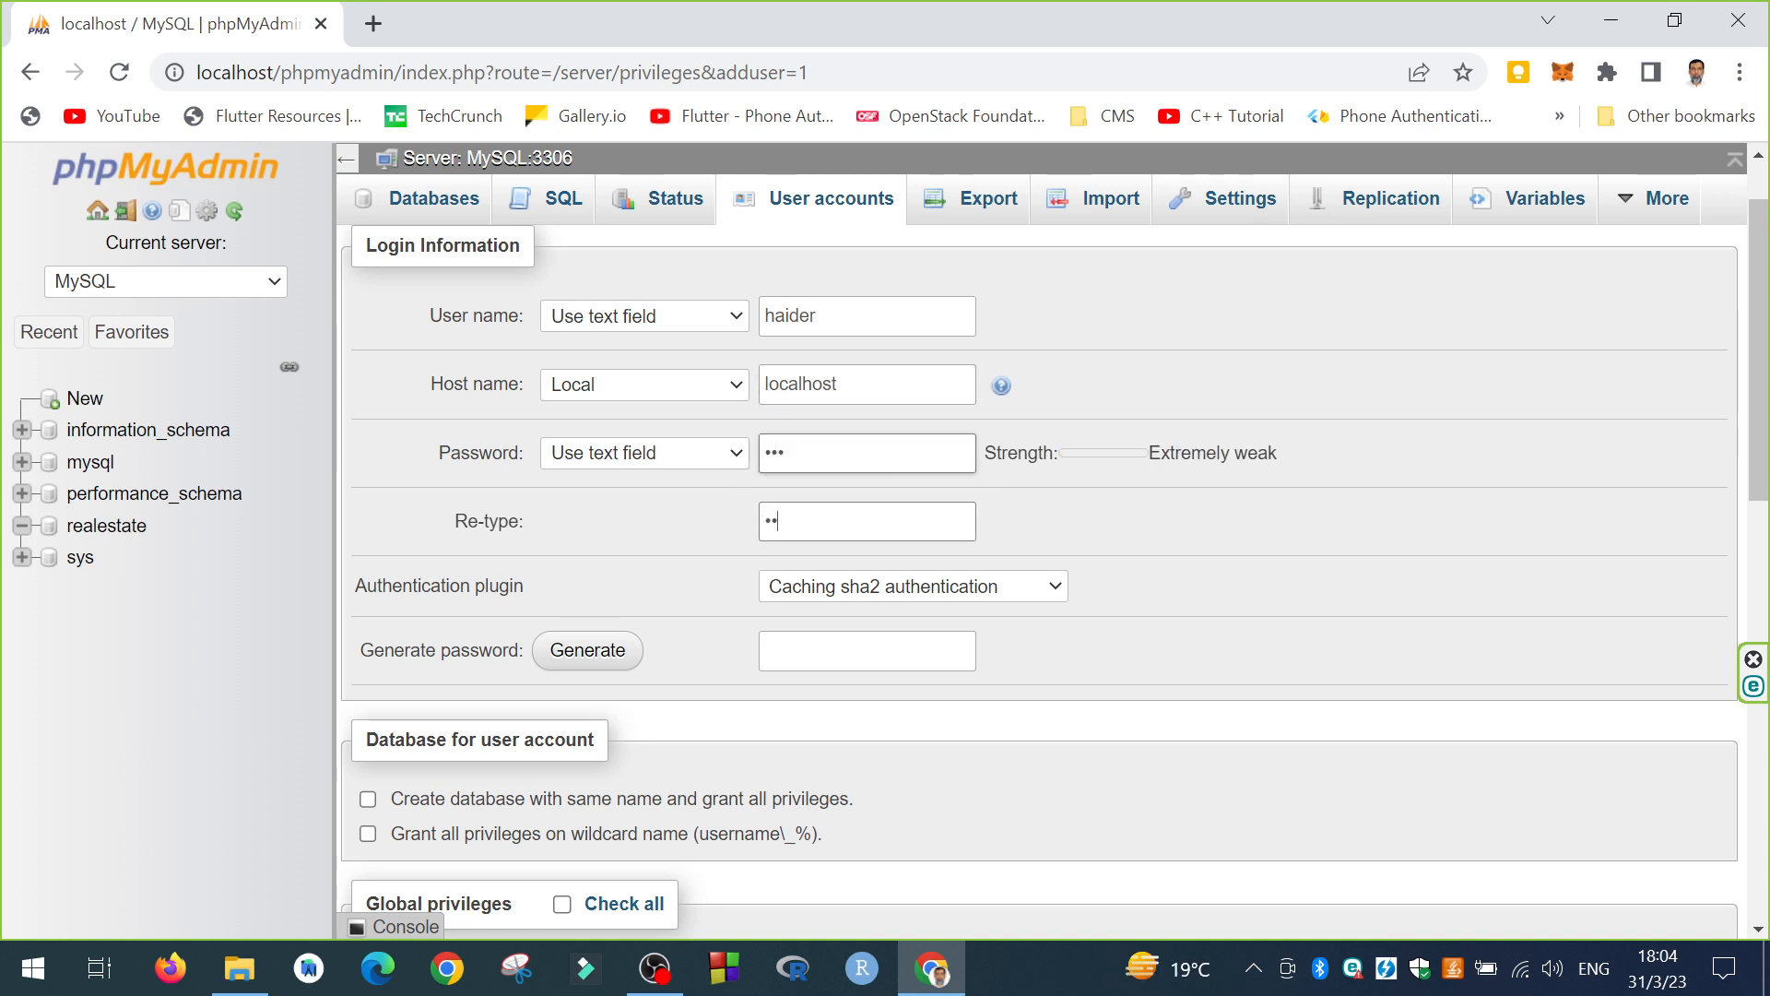
scroll(835, 535, down, 6)
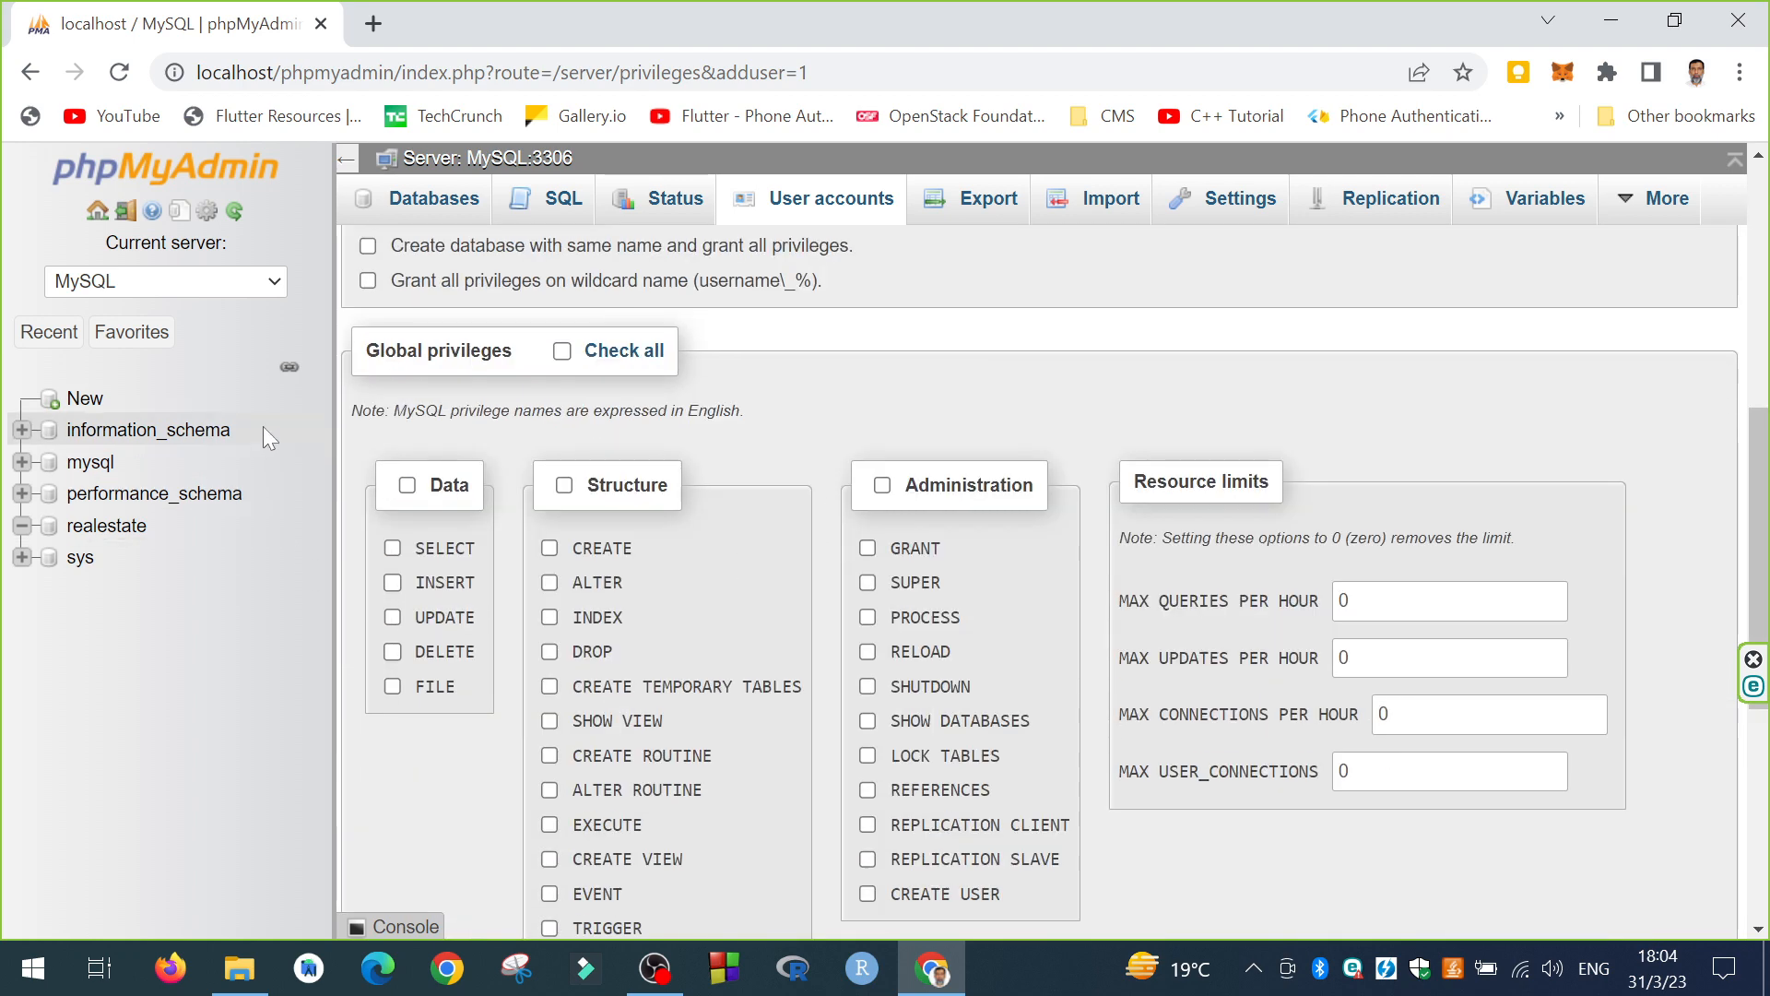
scroll(433, 737, down, 6)
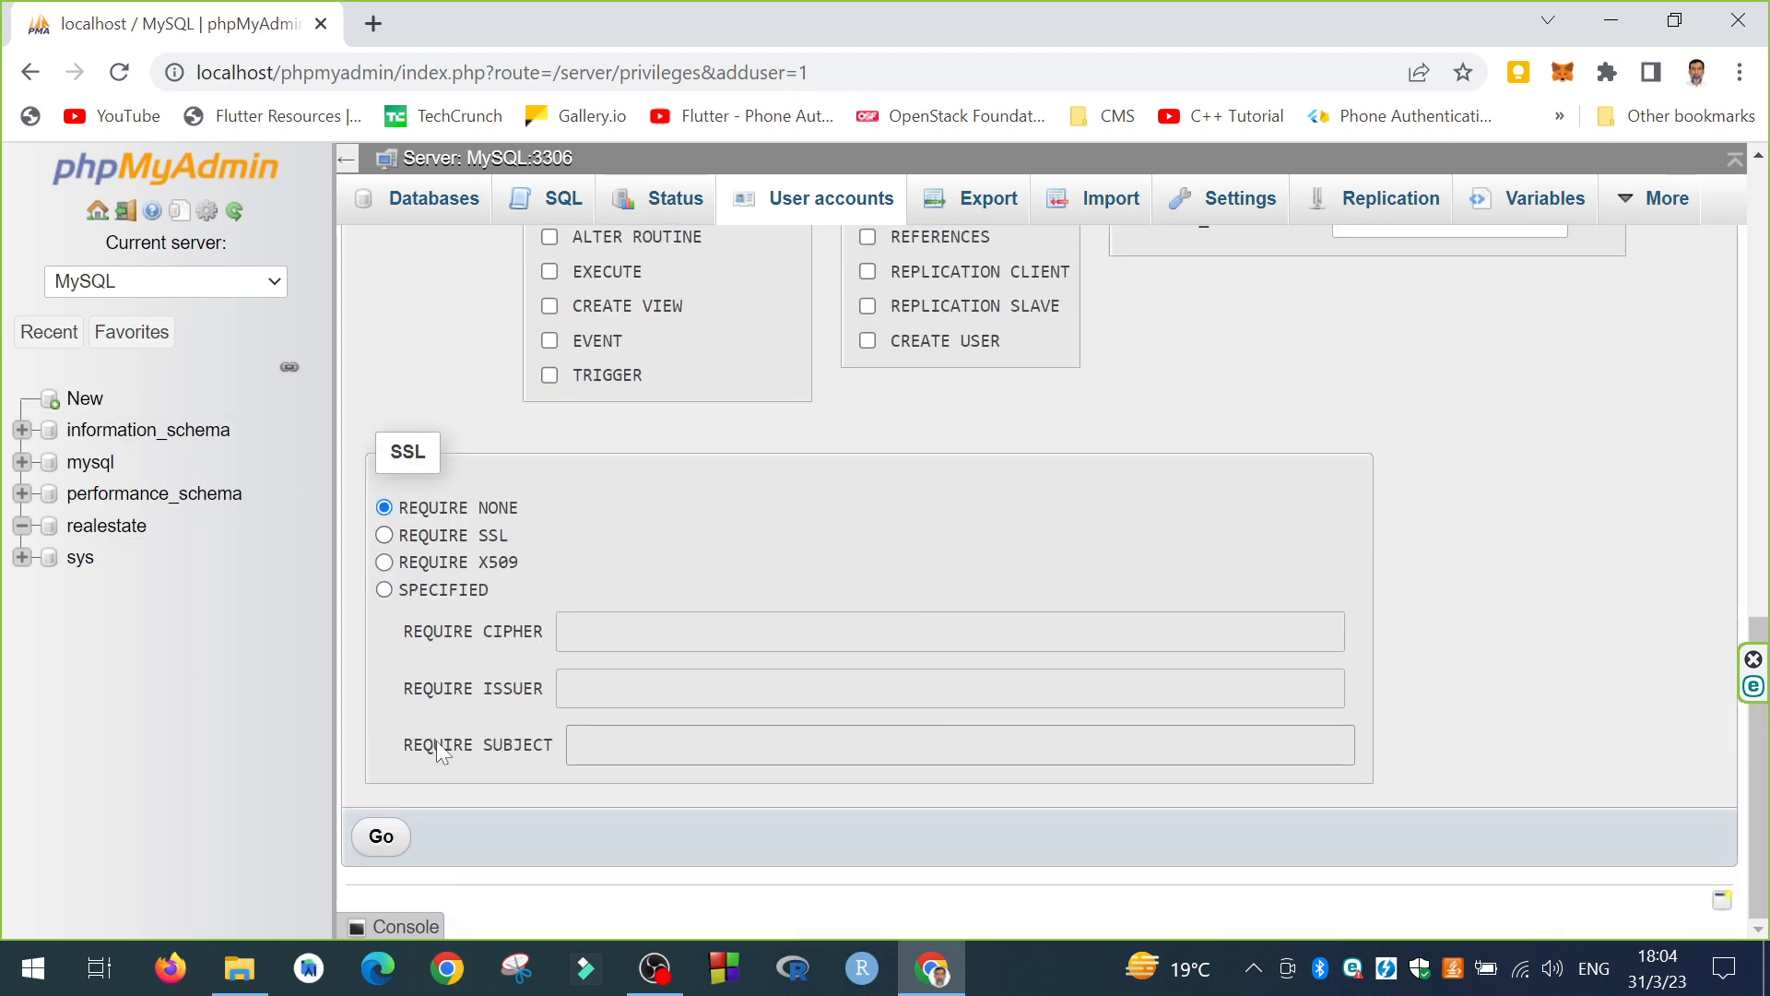
scroll(427, 745, up, 7)
scroll(427, 745, up, 1)
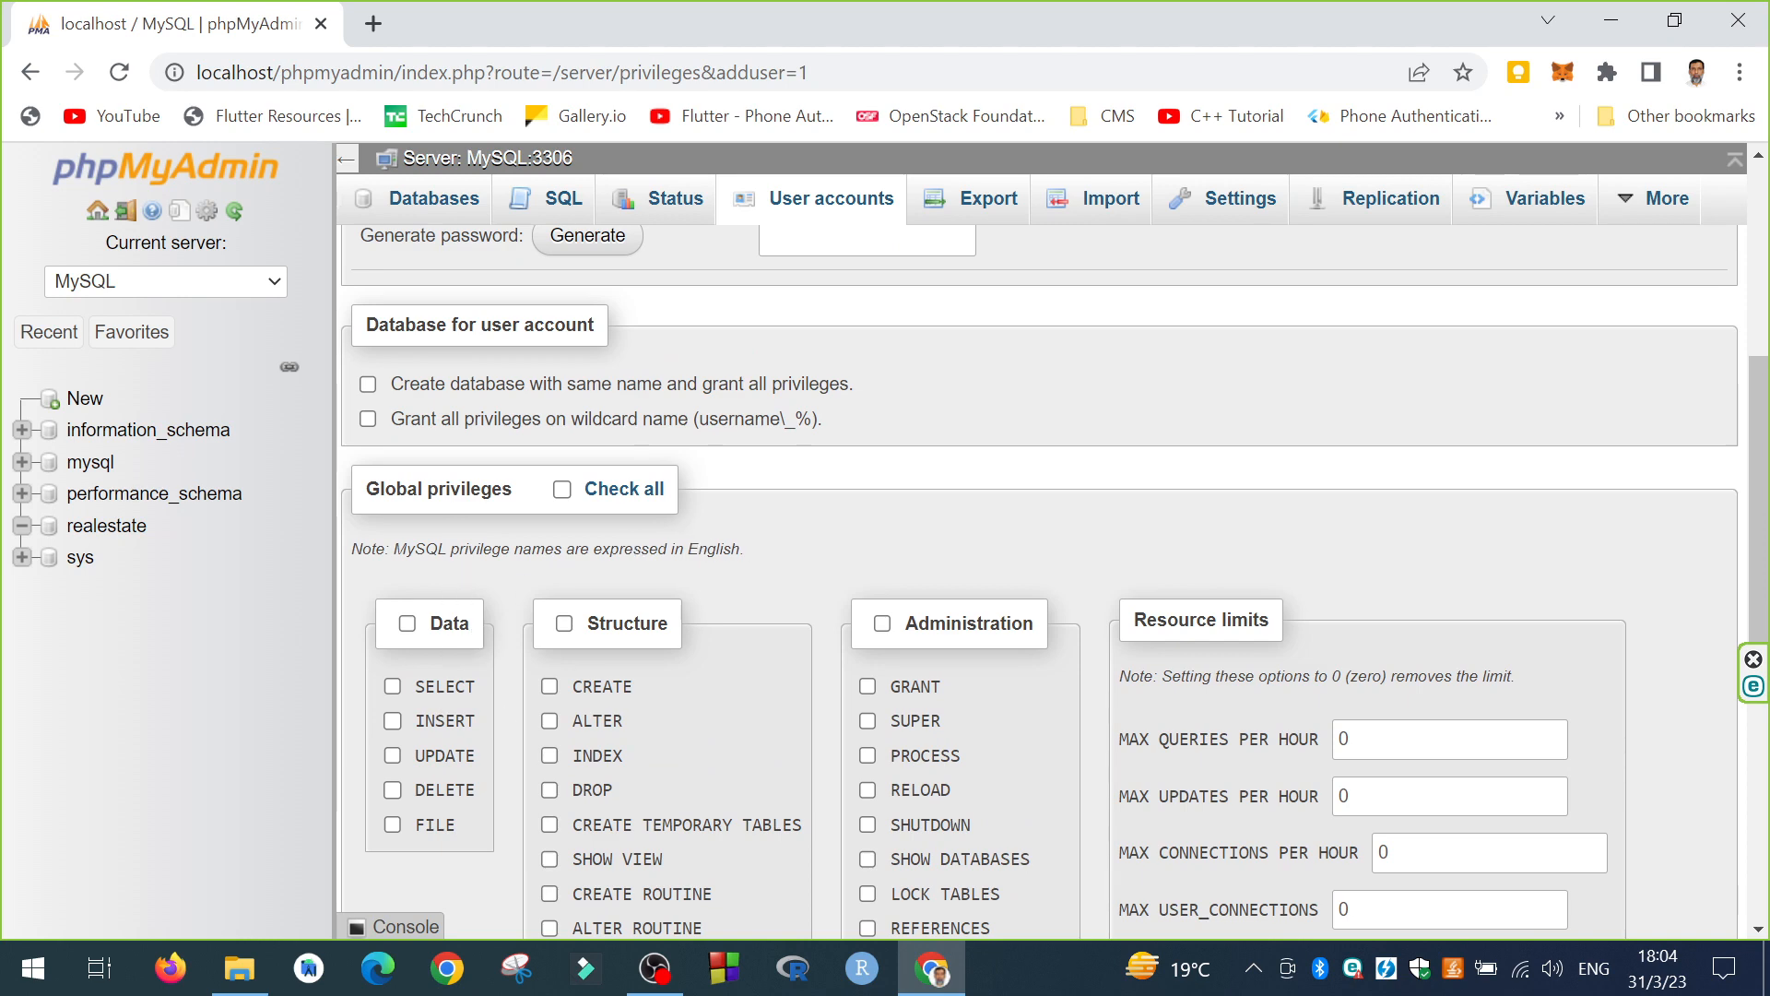
scroll(640, 584, down, 8)
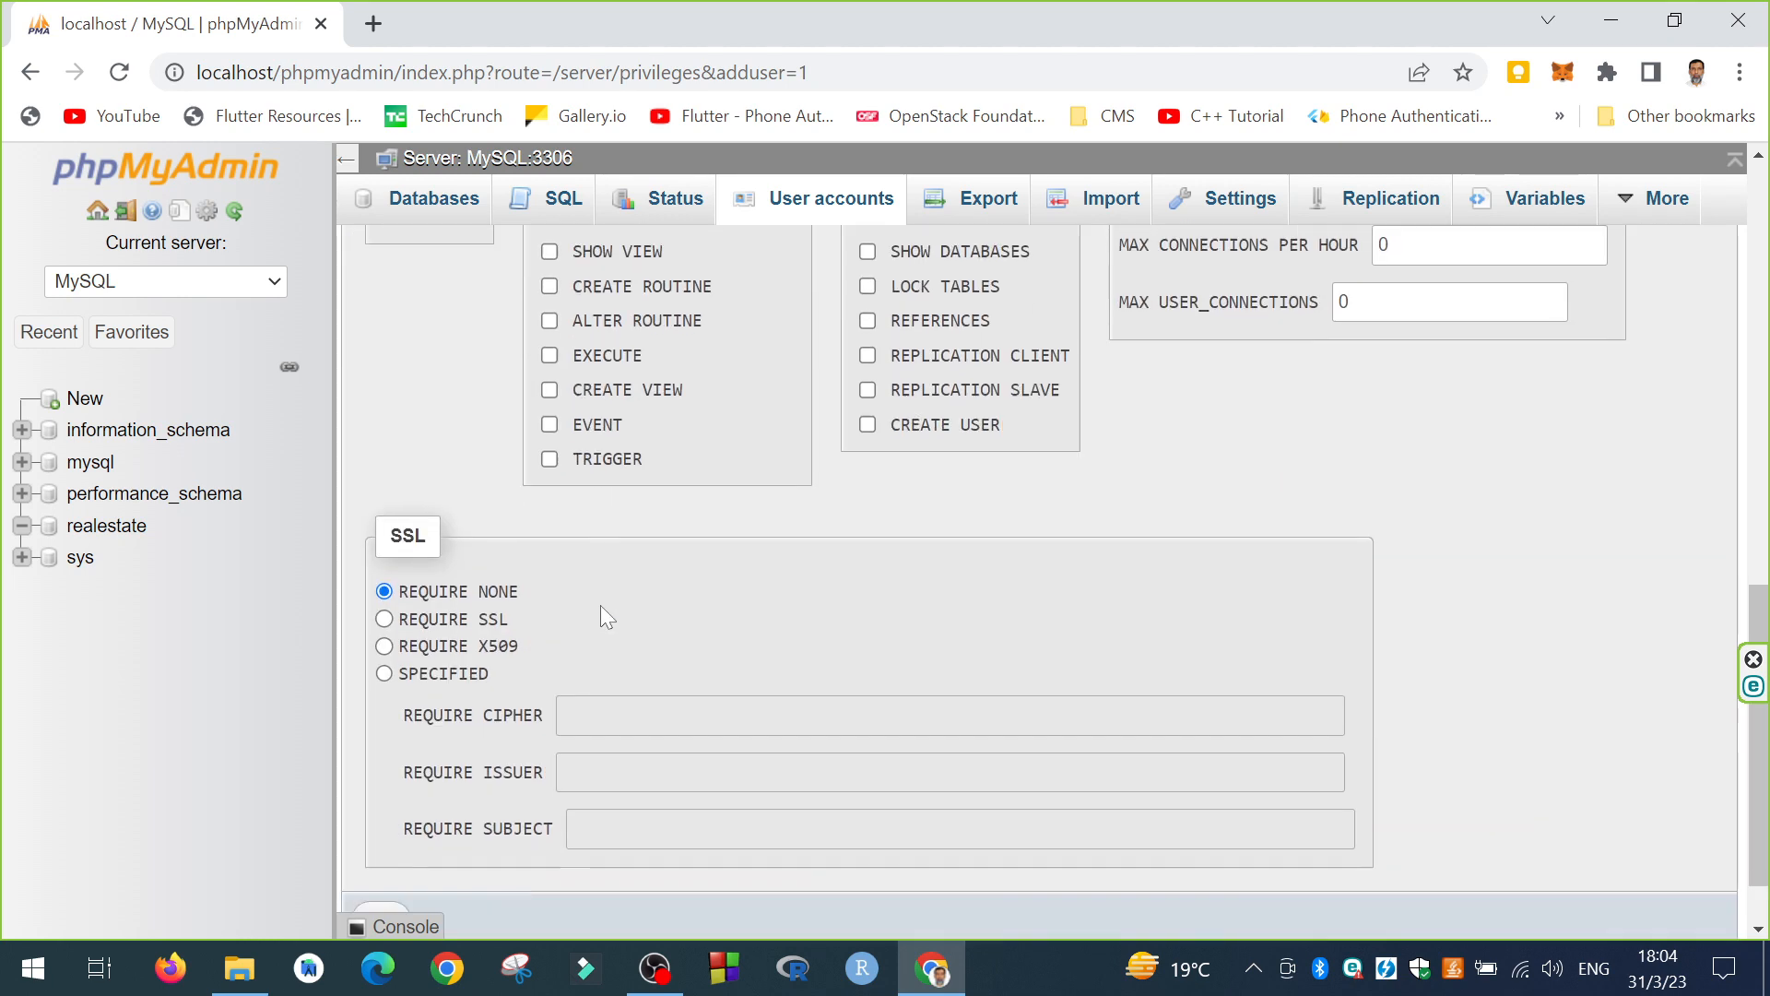
click(386, 835)
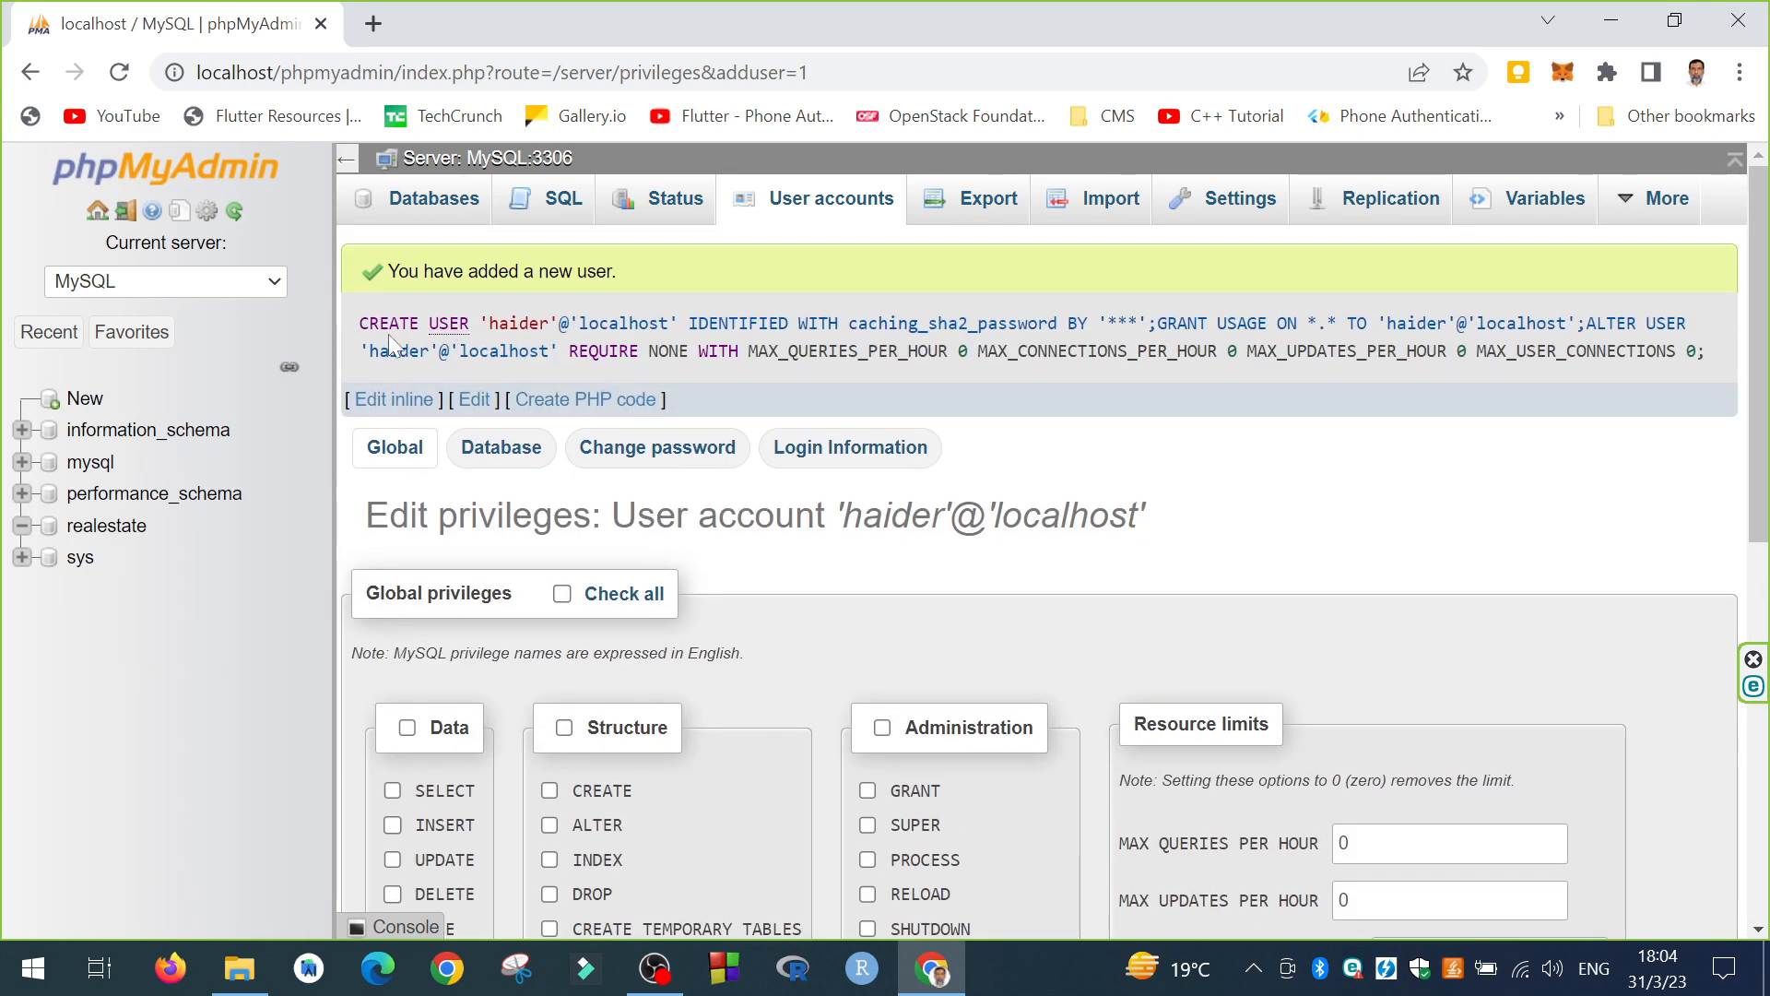
click(812, 211)
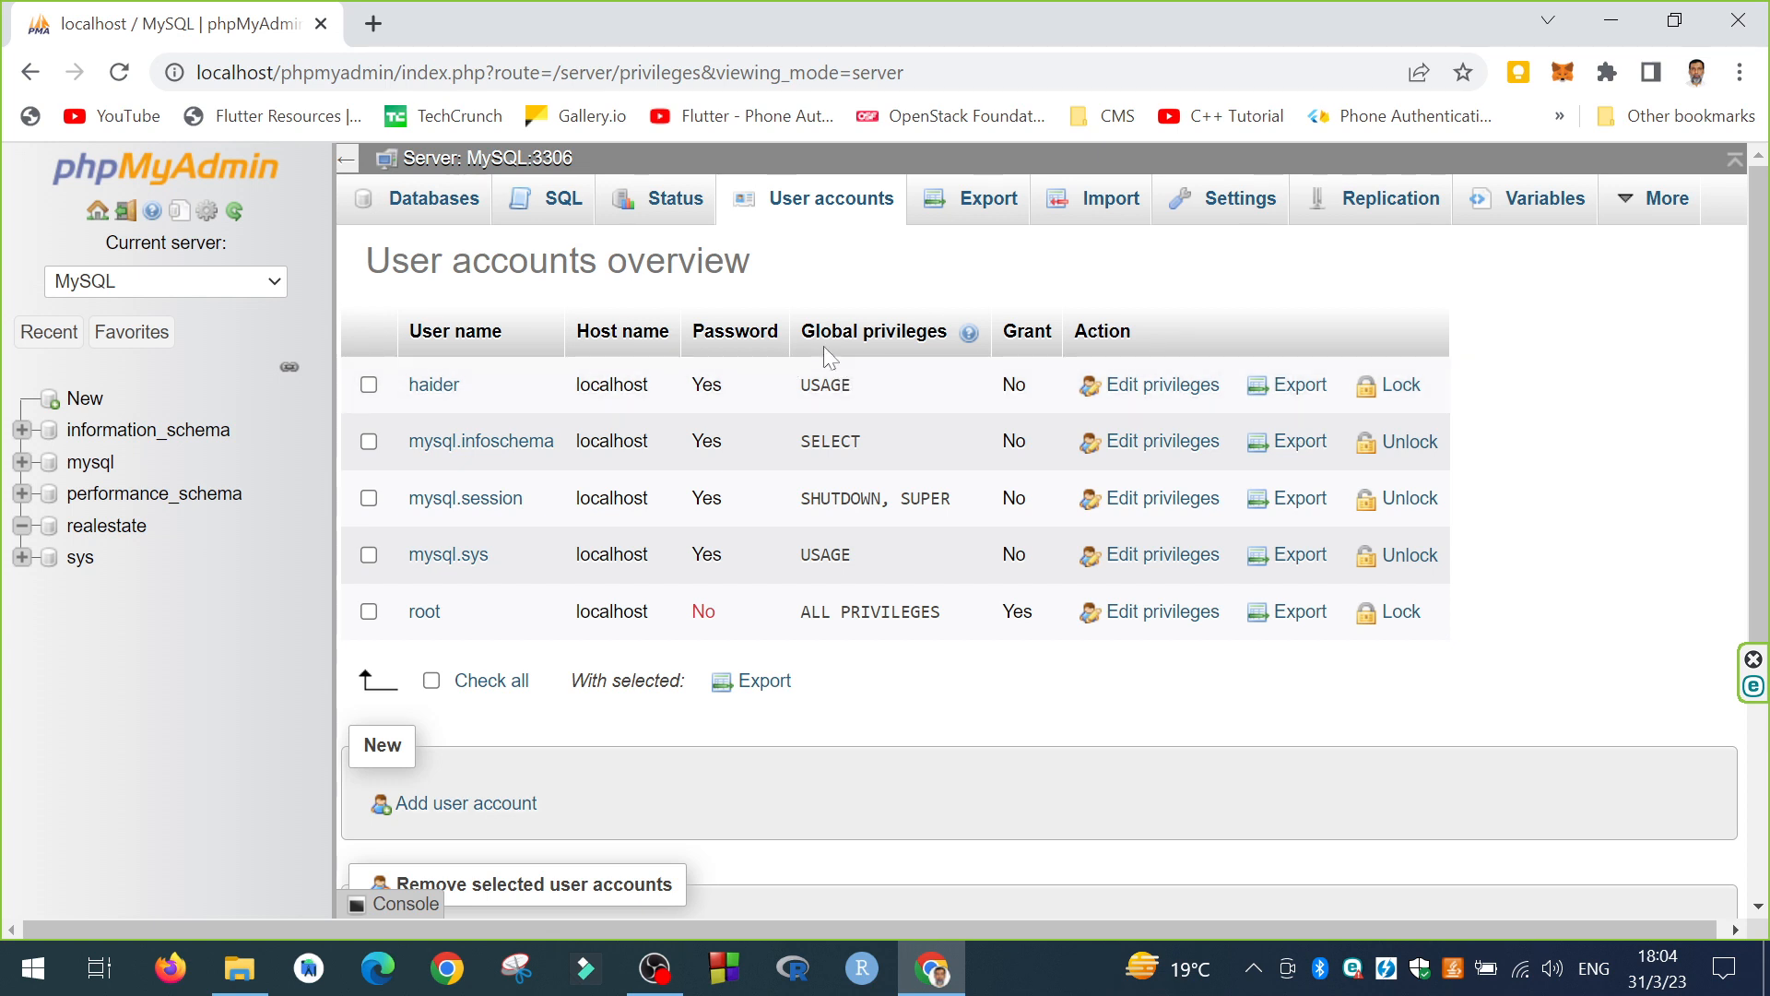
Step: Check realestate's Privileges tab, then open Edit privileges for the new localhost account
mouse_move(829, 388)
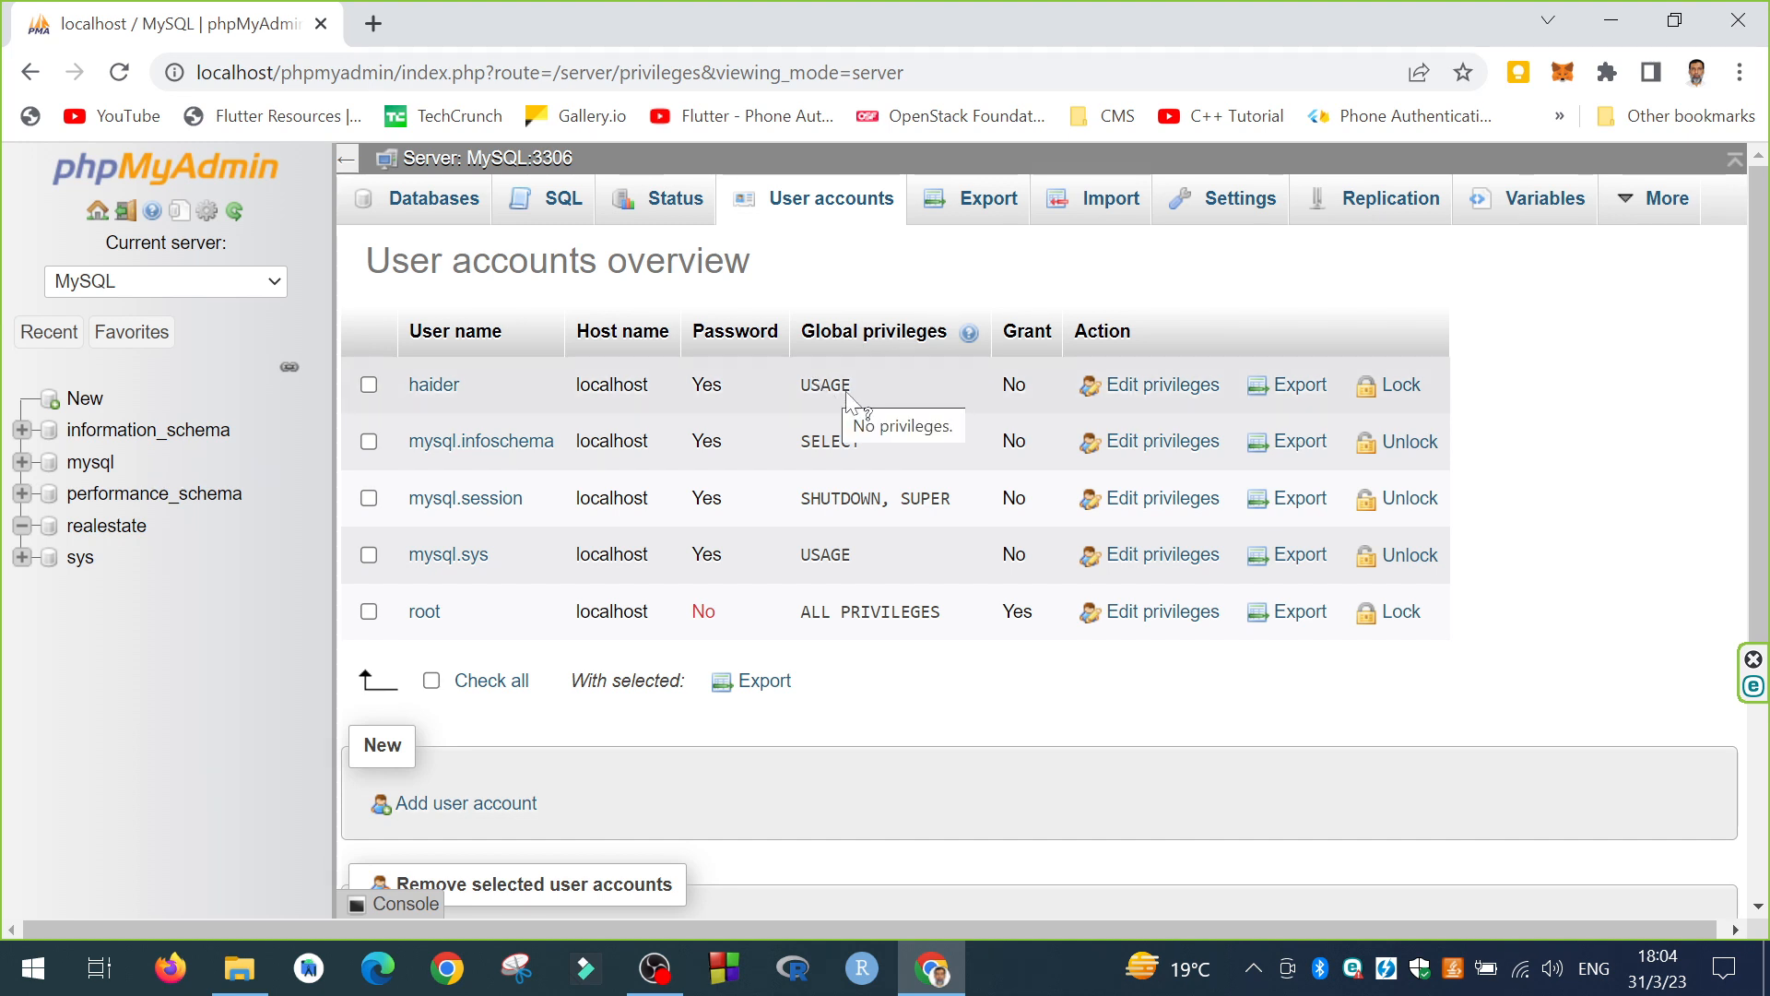
click(100, 527)
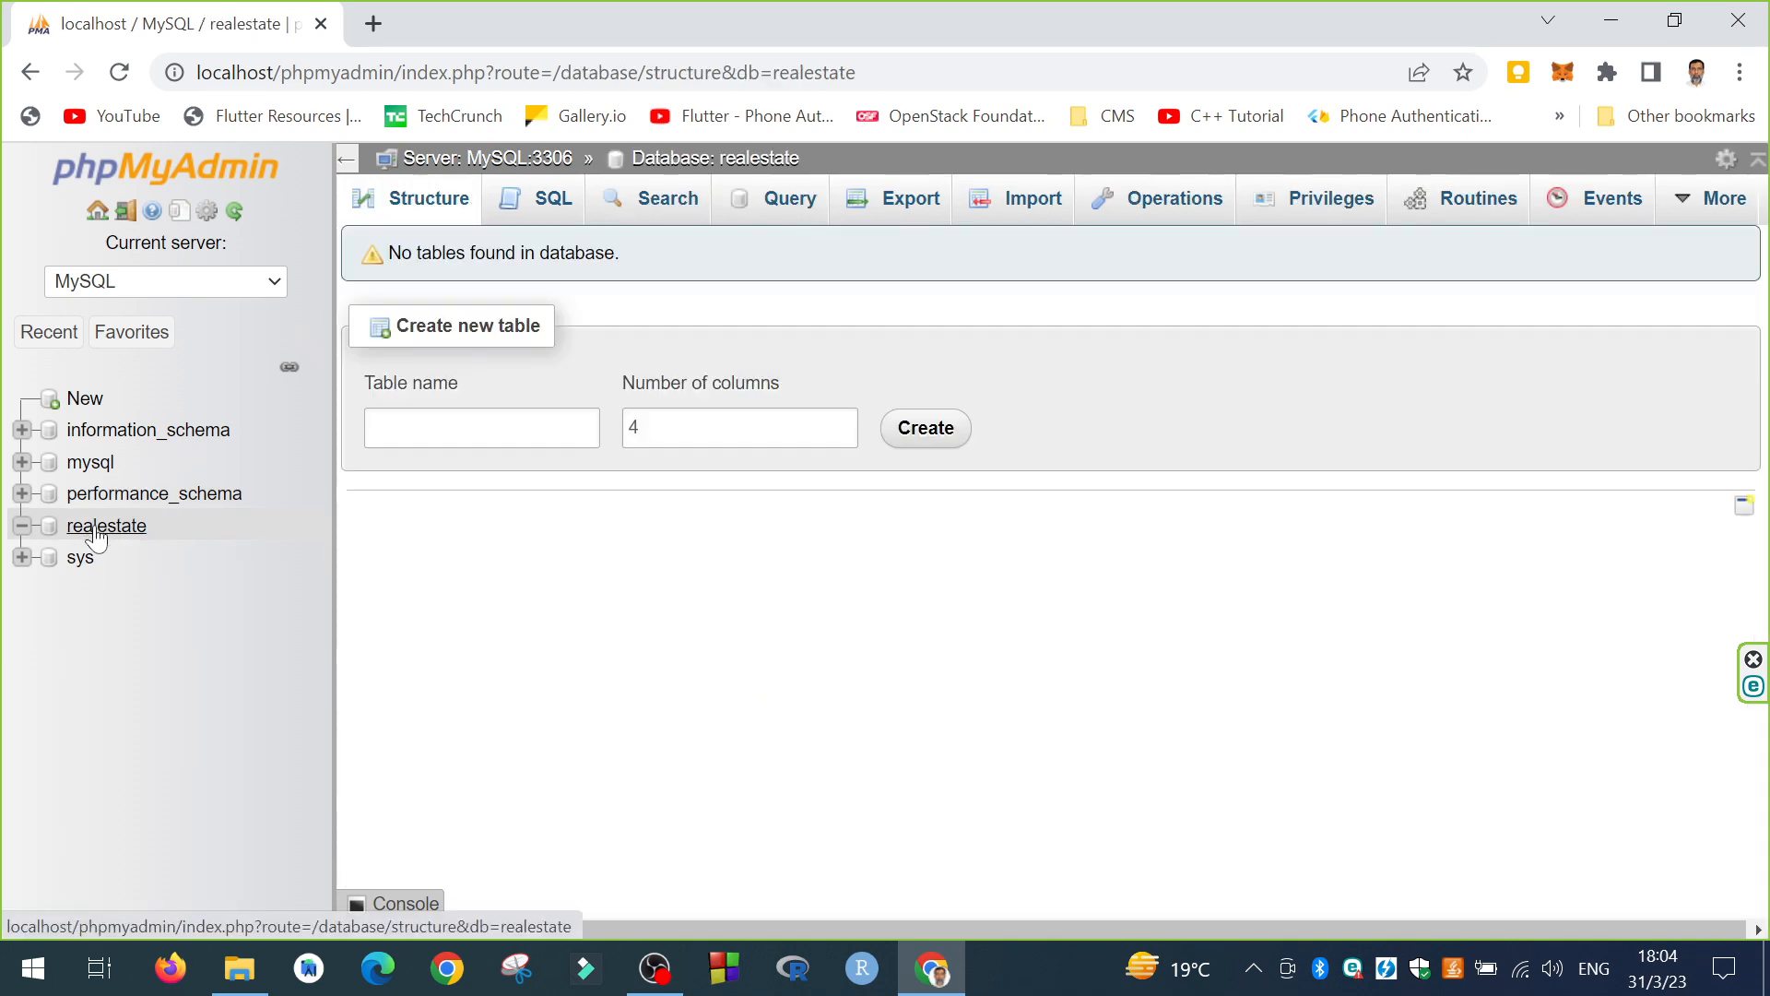
click(1310, 208)
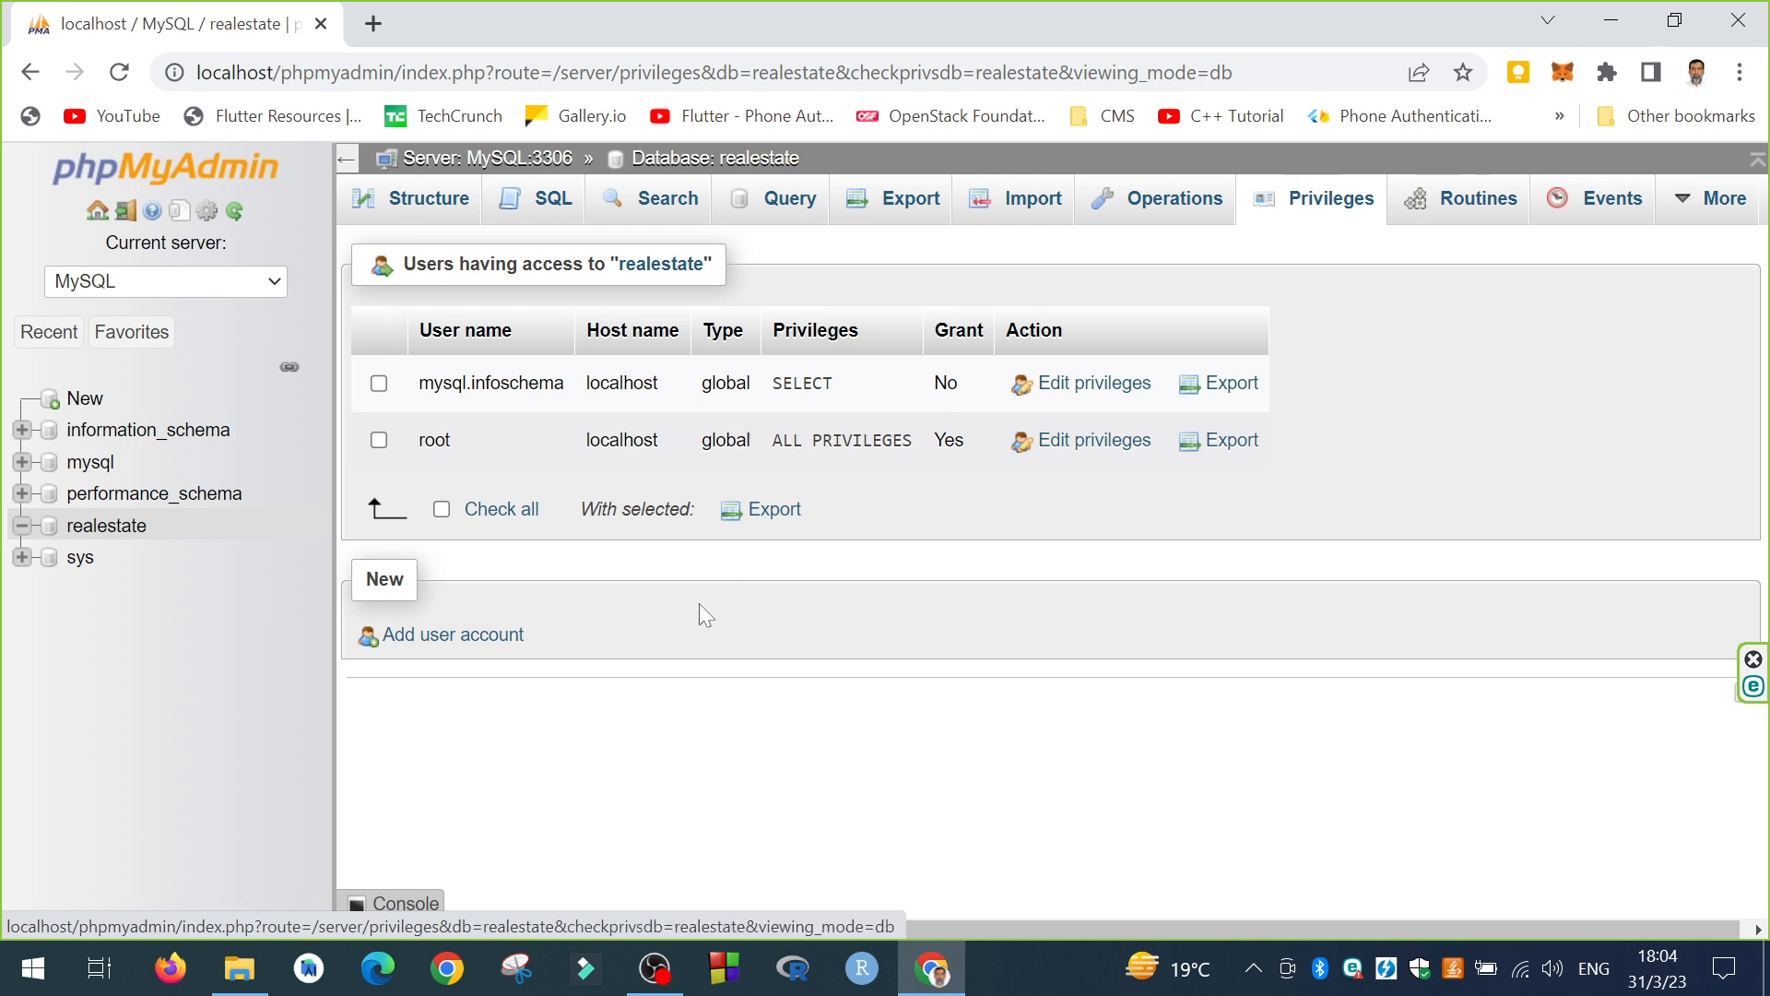
click(496, 643)
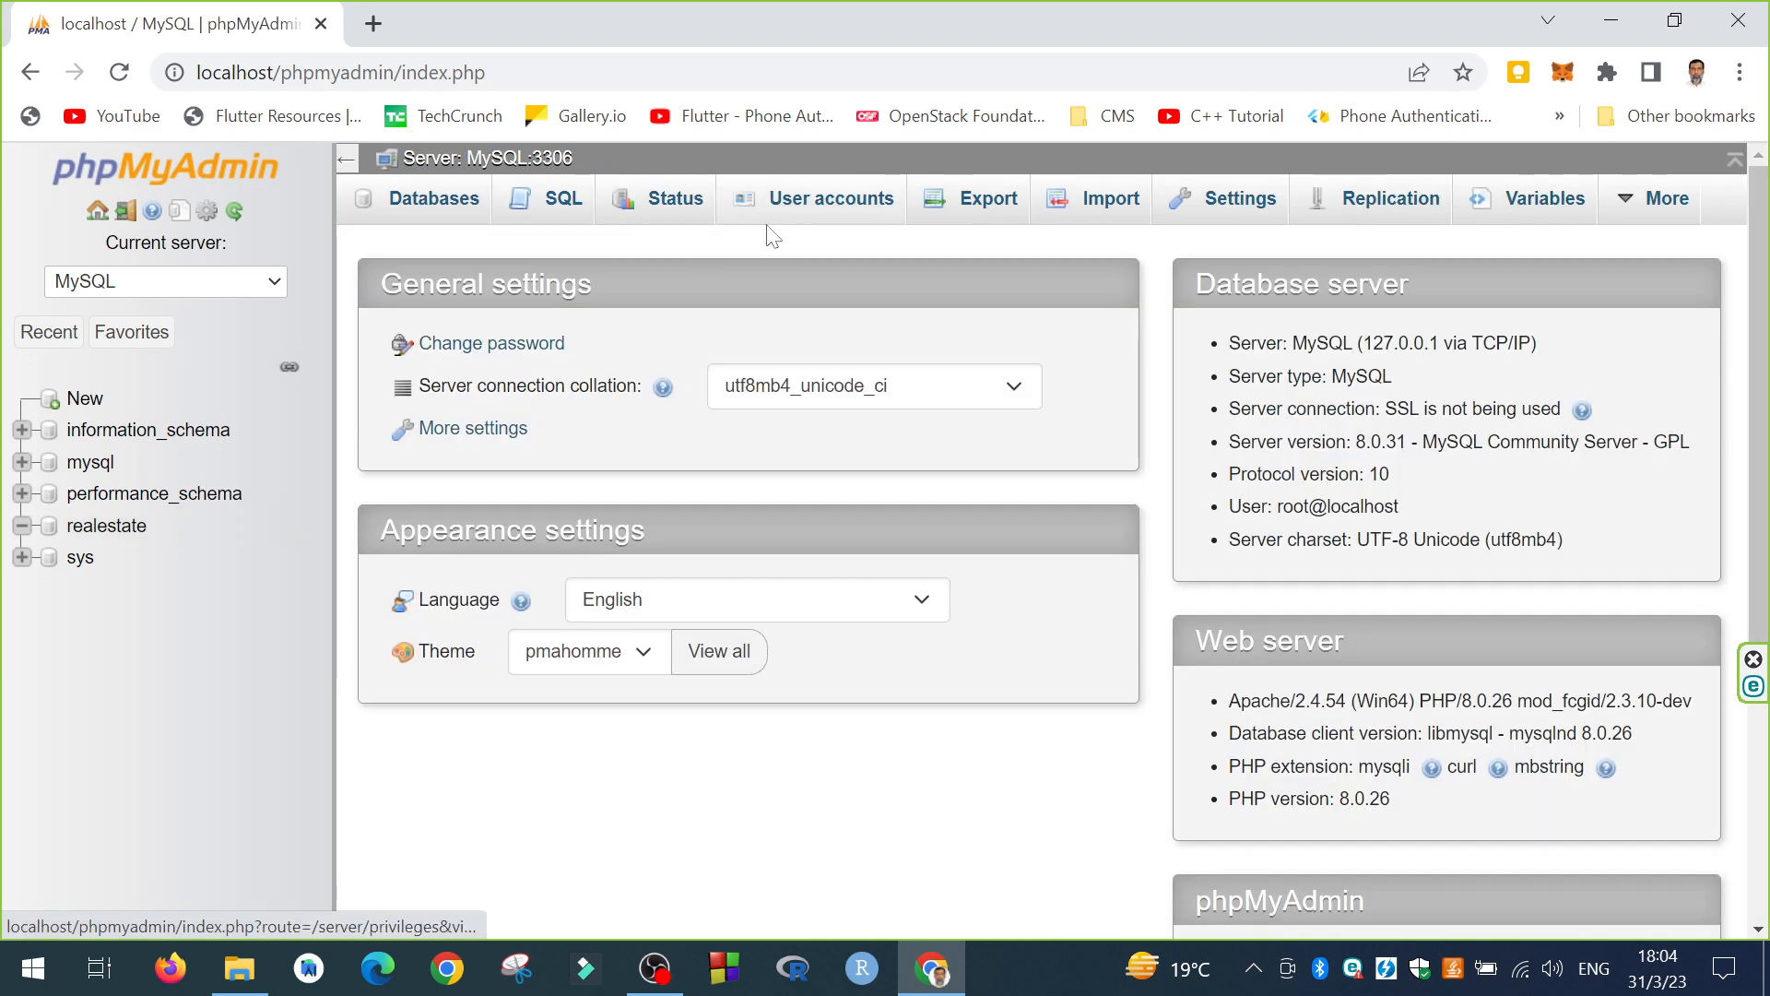
click(789, 218)
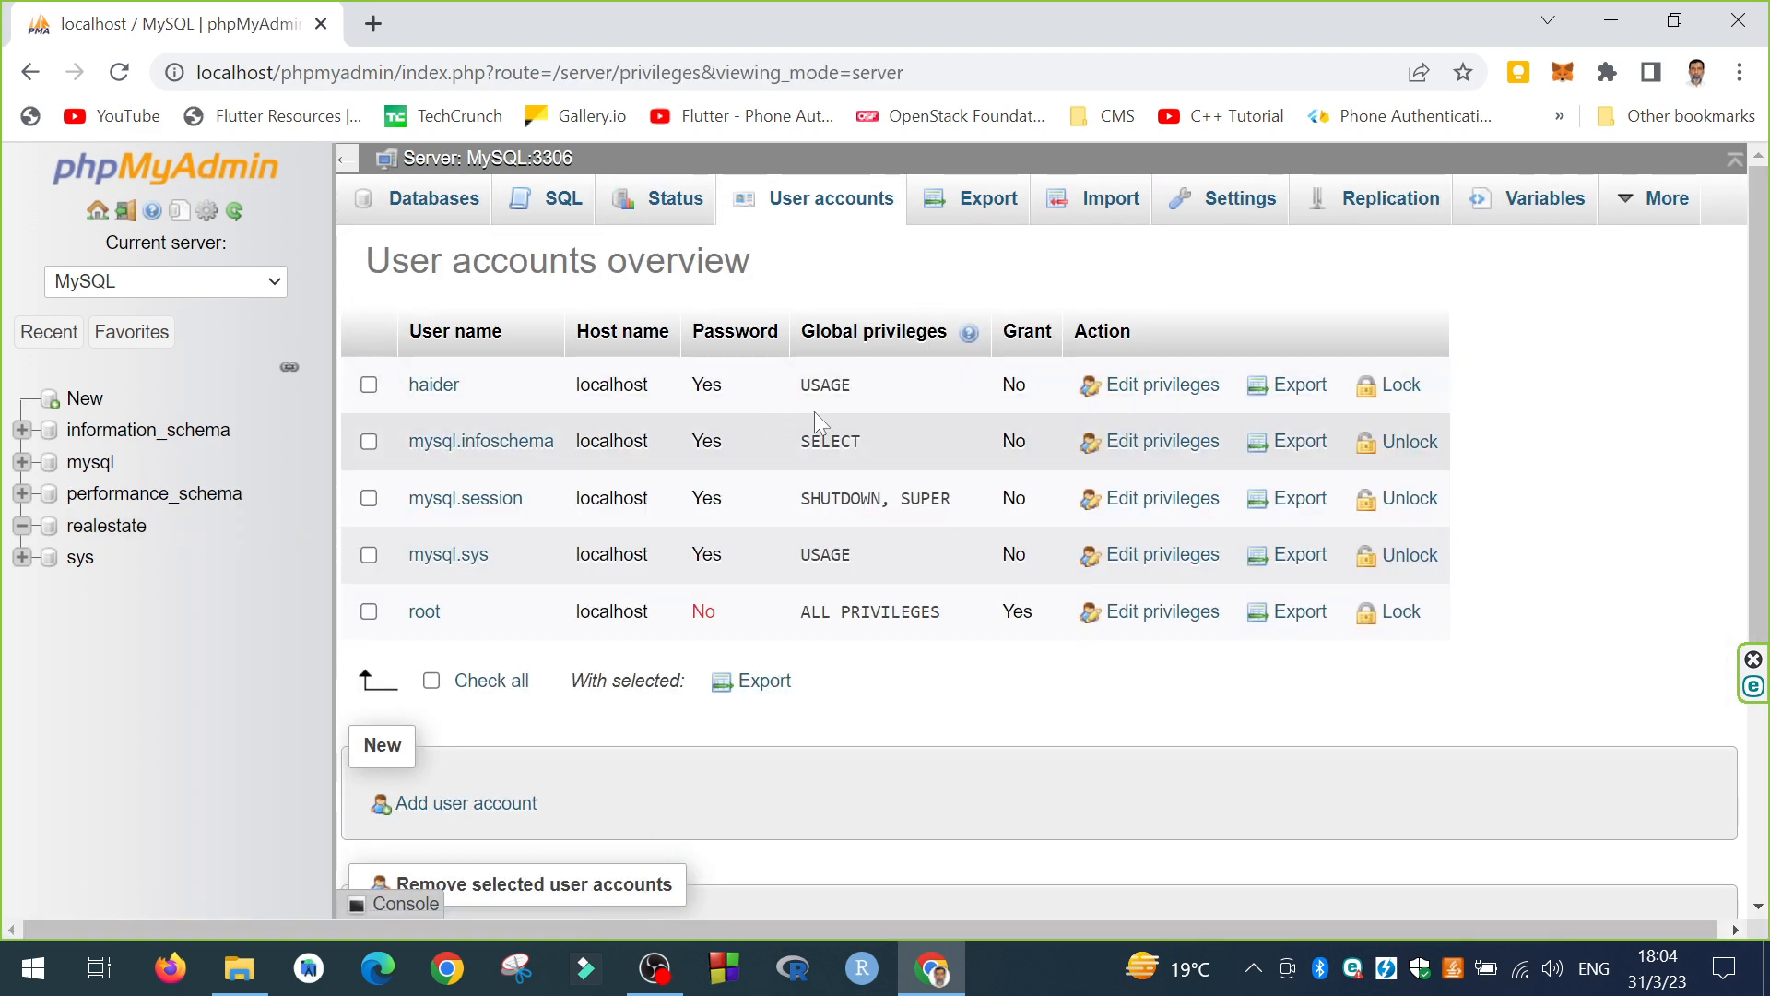
click(1164, 384)
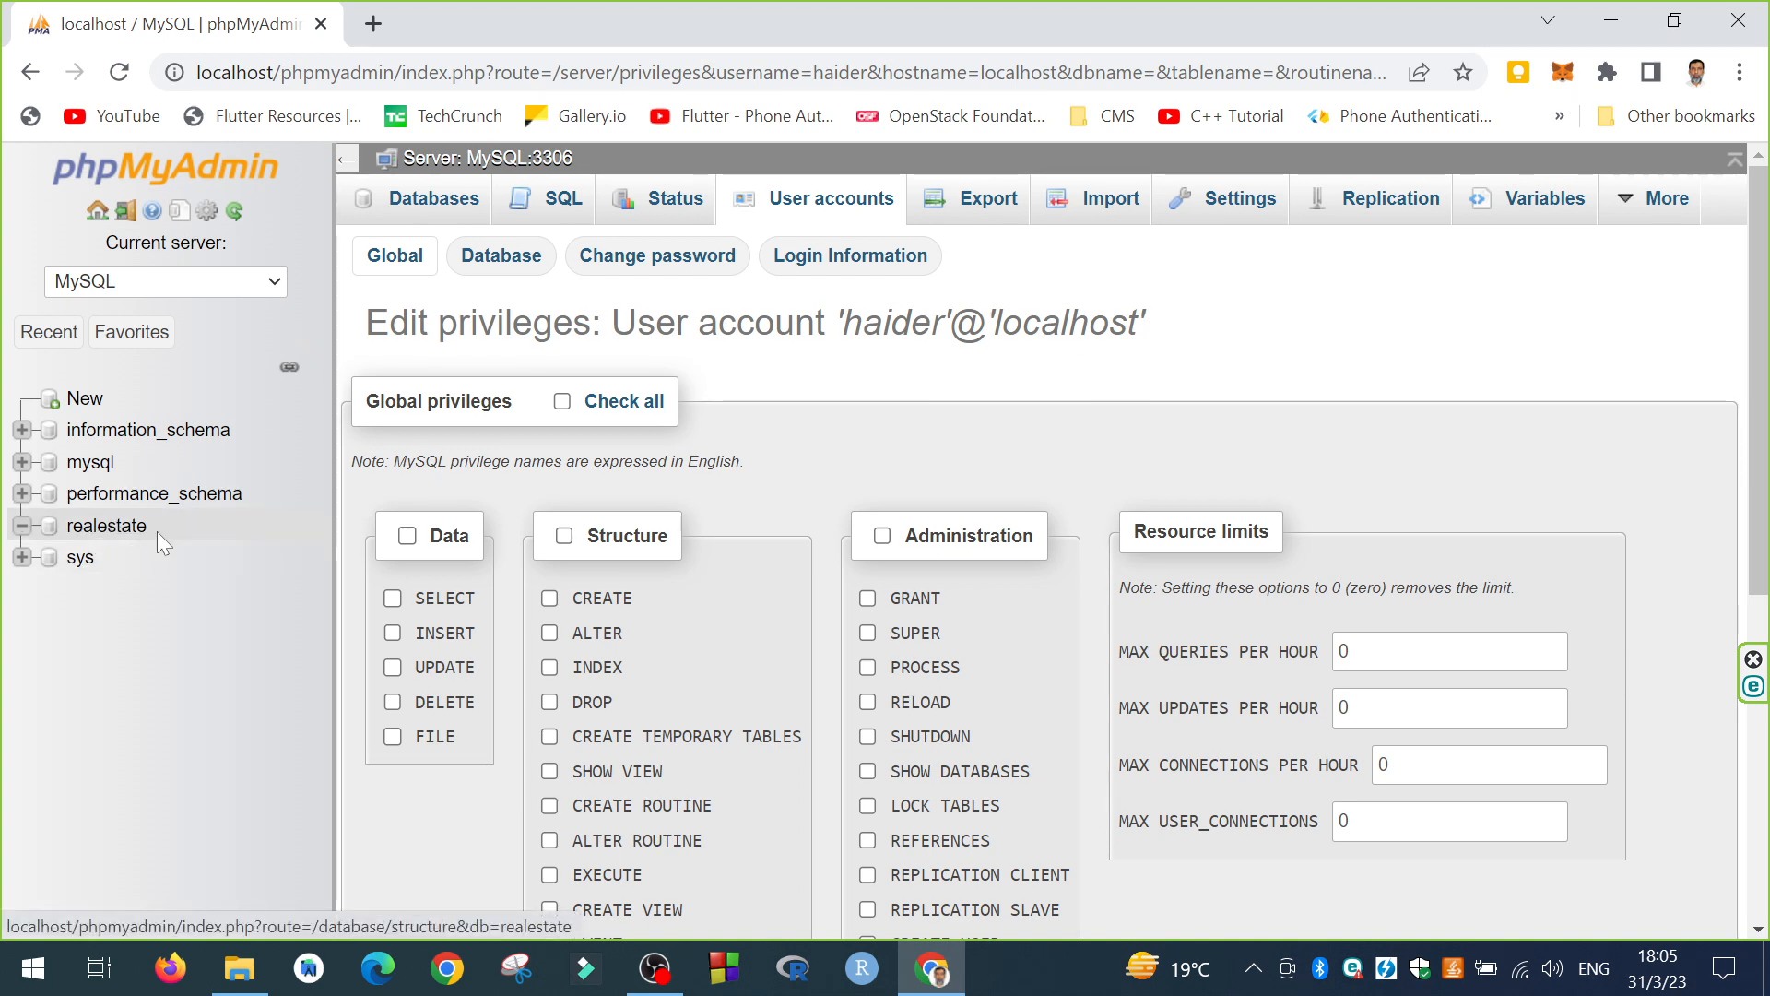
Step: Give the new account all global privileges via Check all and save
click(508, 267)
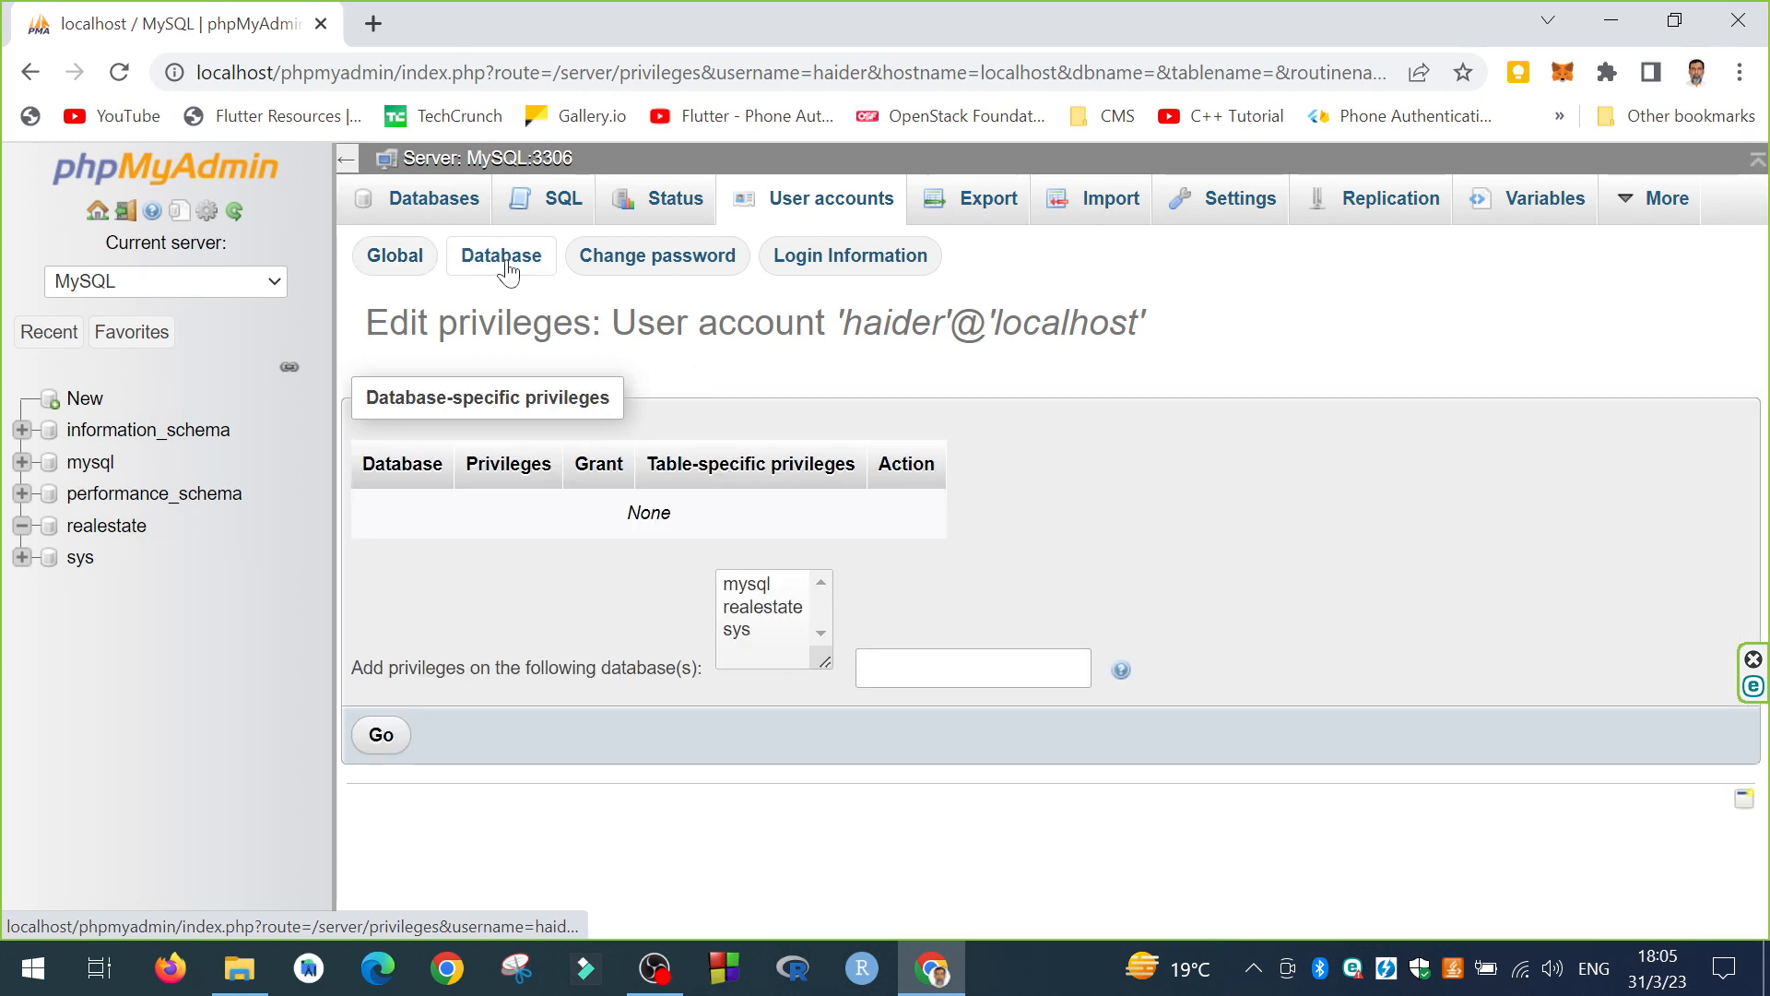
click(764, 611)
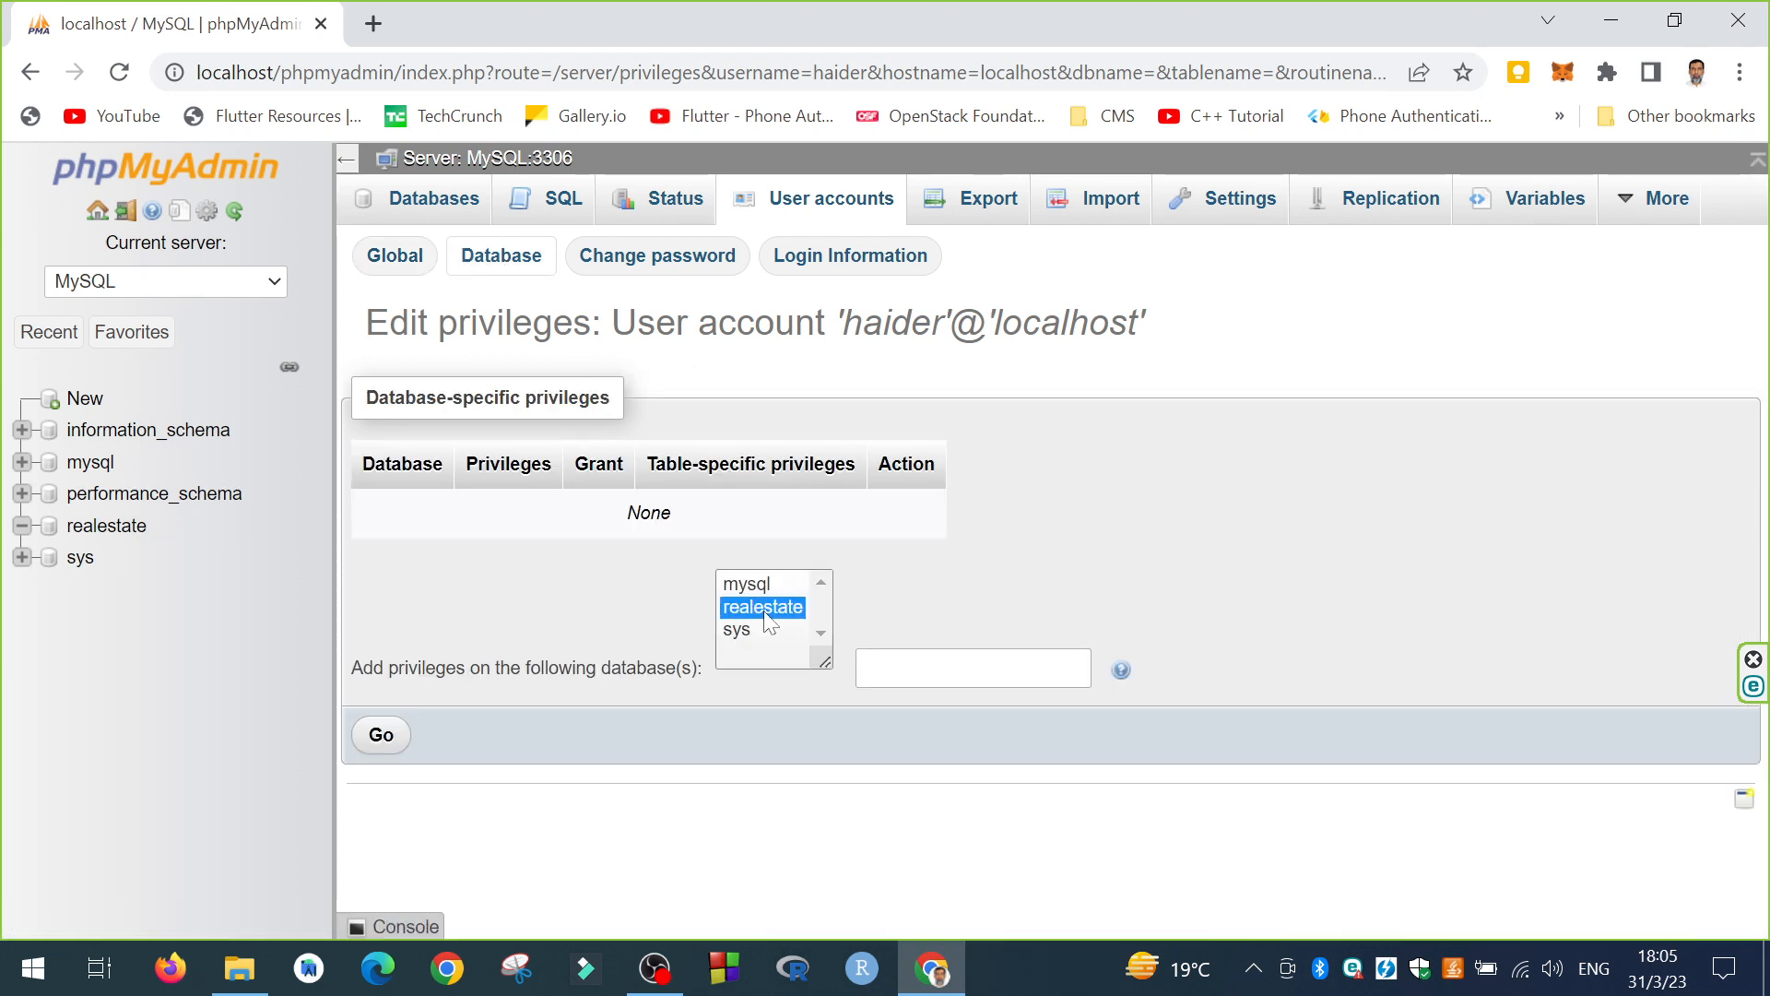
click(396, 258)
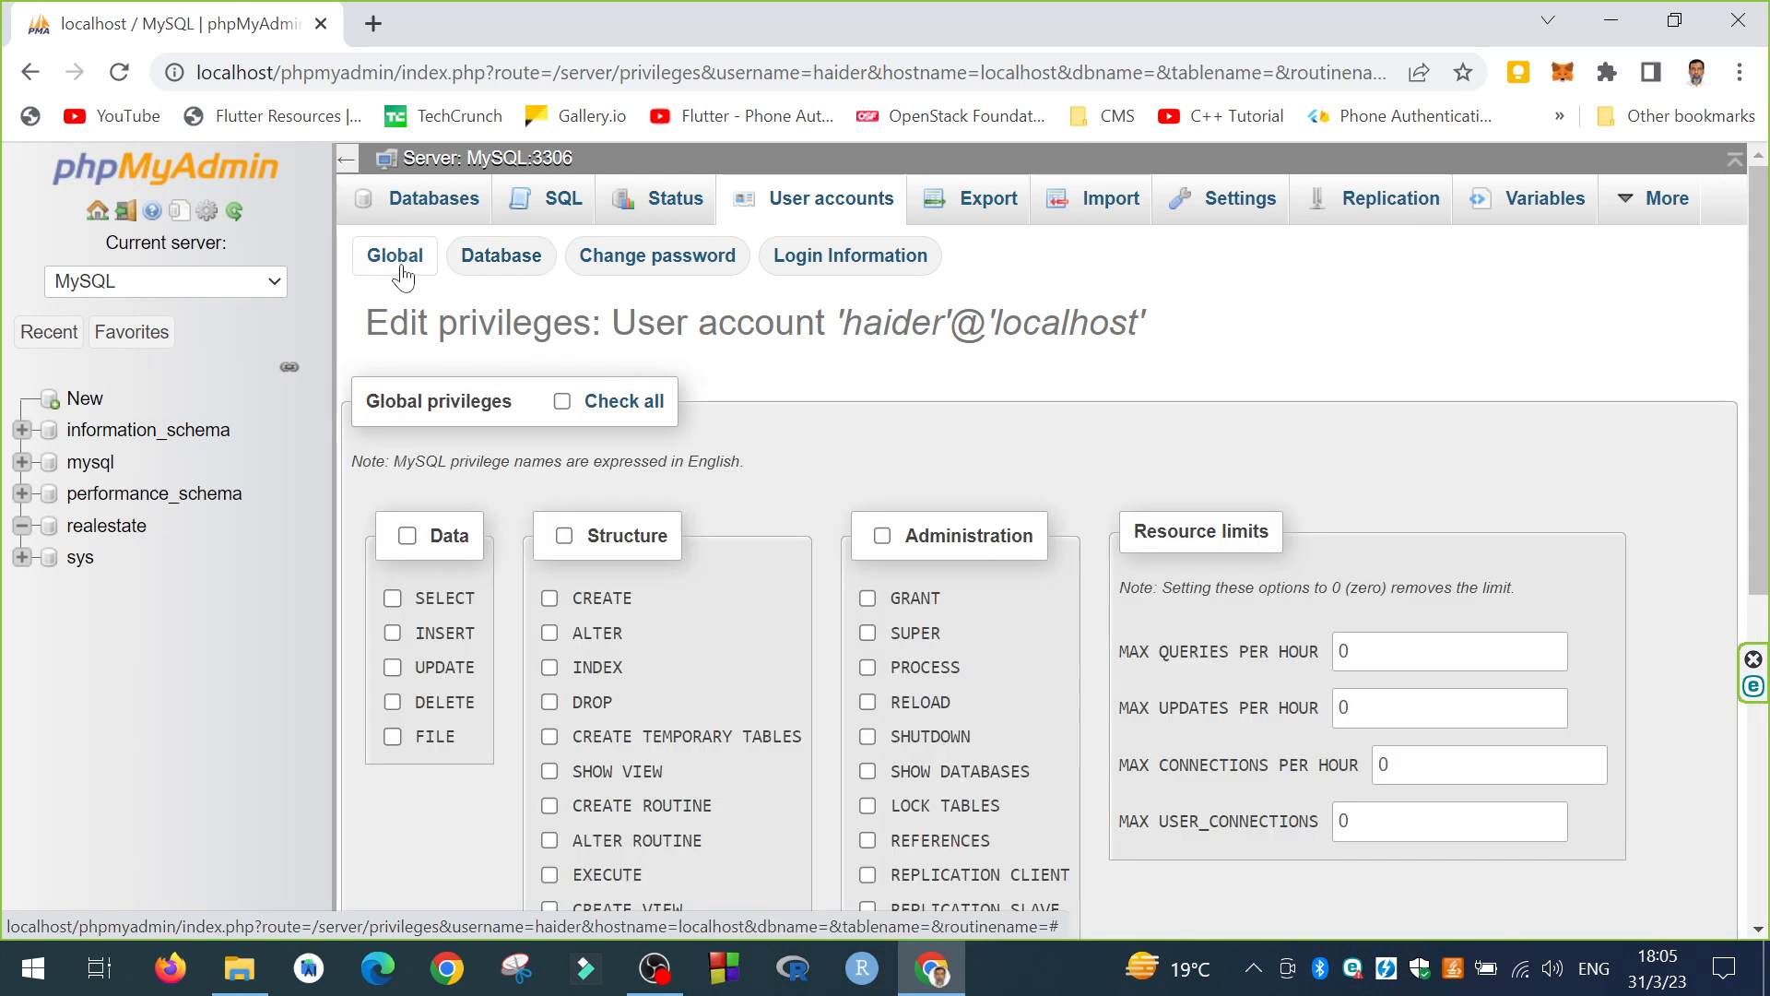
click(562, 402)
scroll(747, 492, down, 5)
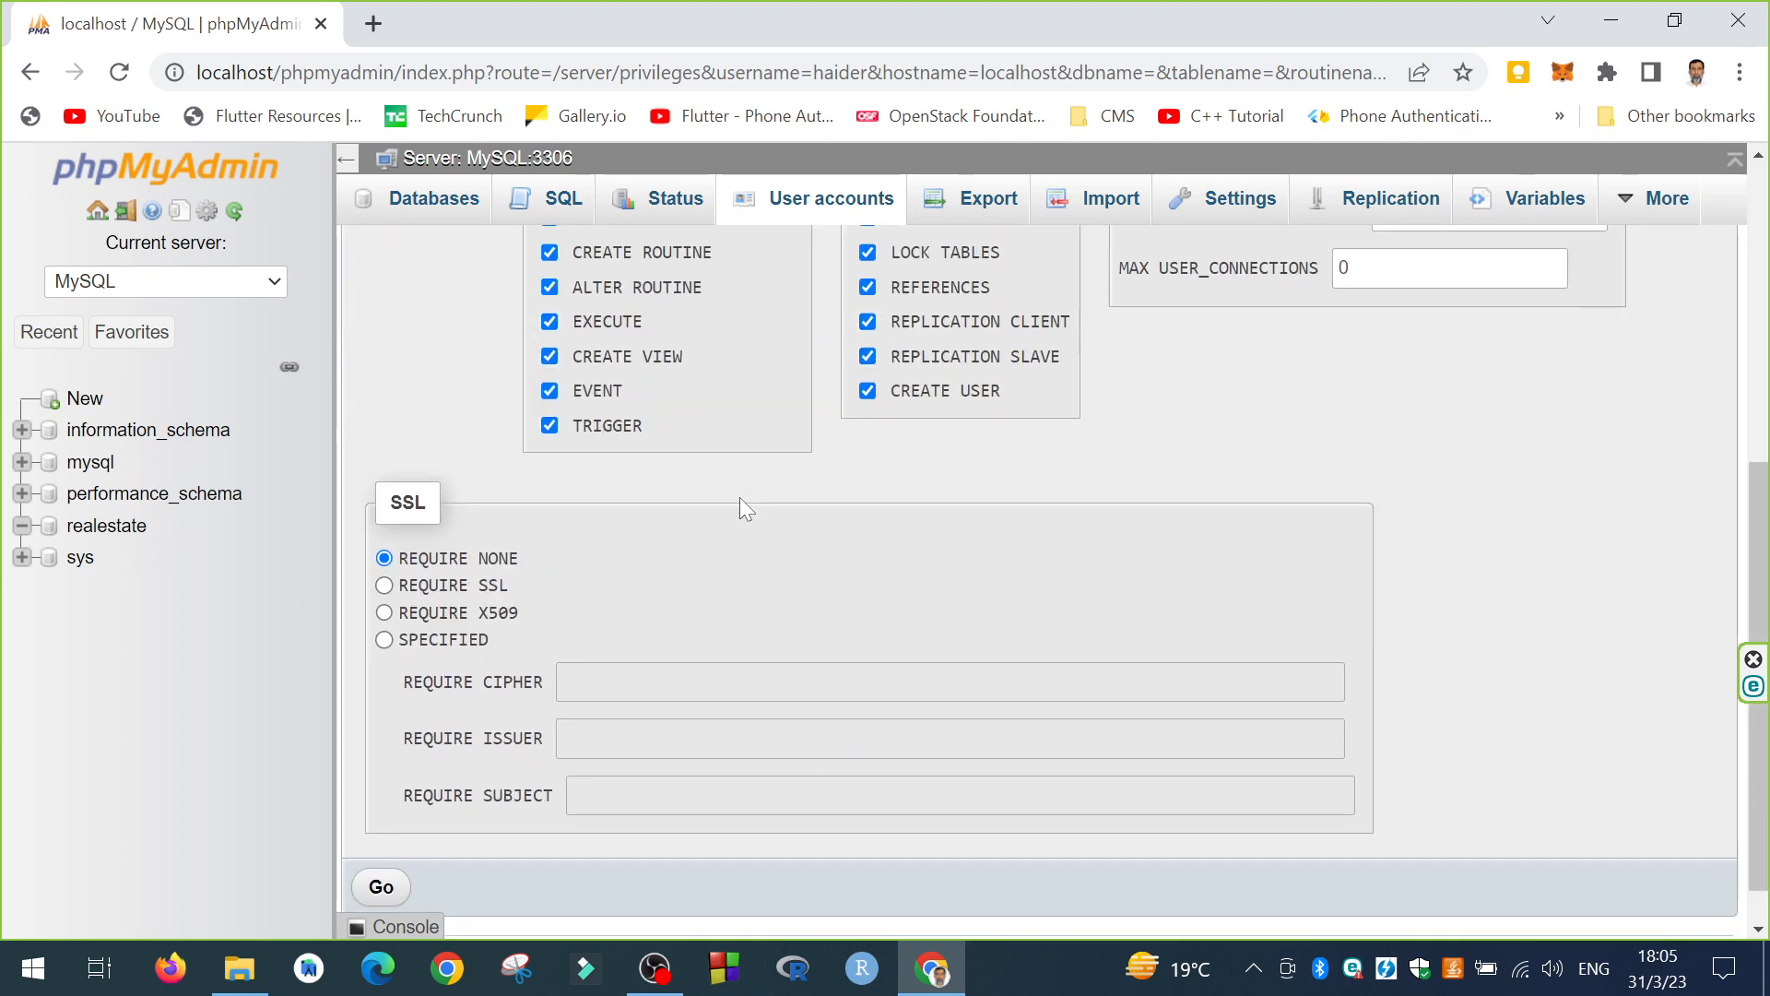
scroll(485, 589, up, 5)
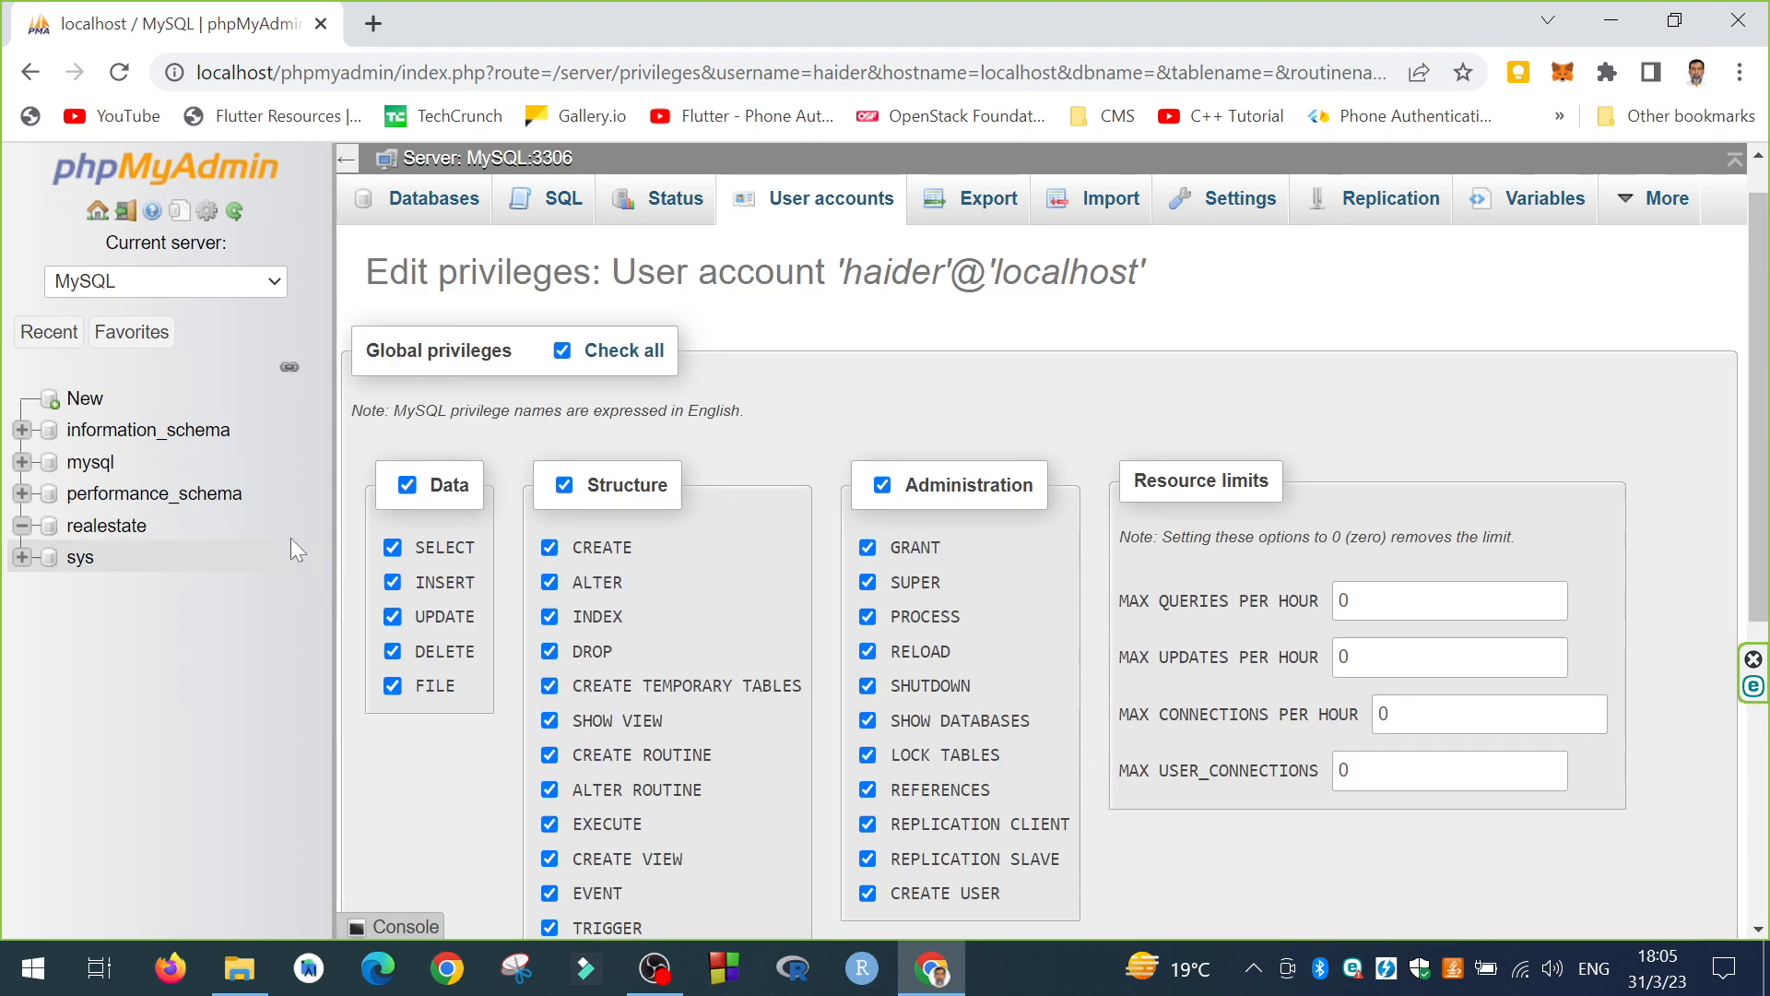
scroll(473, 726, down, 5)
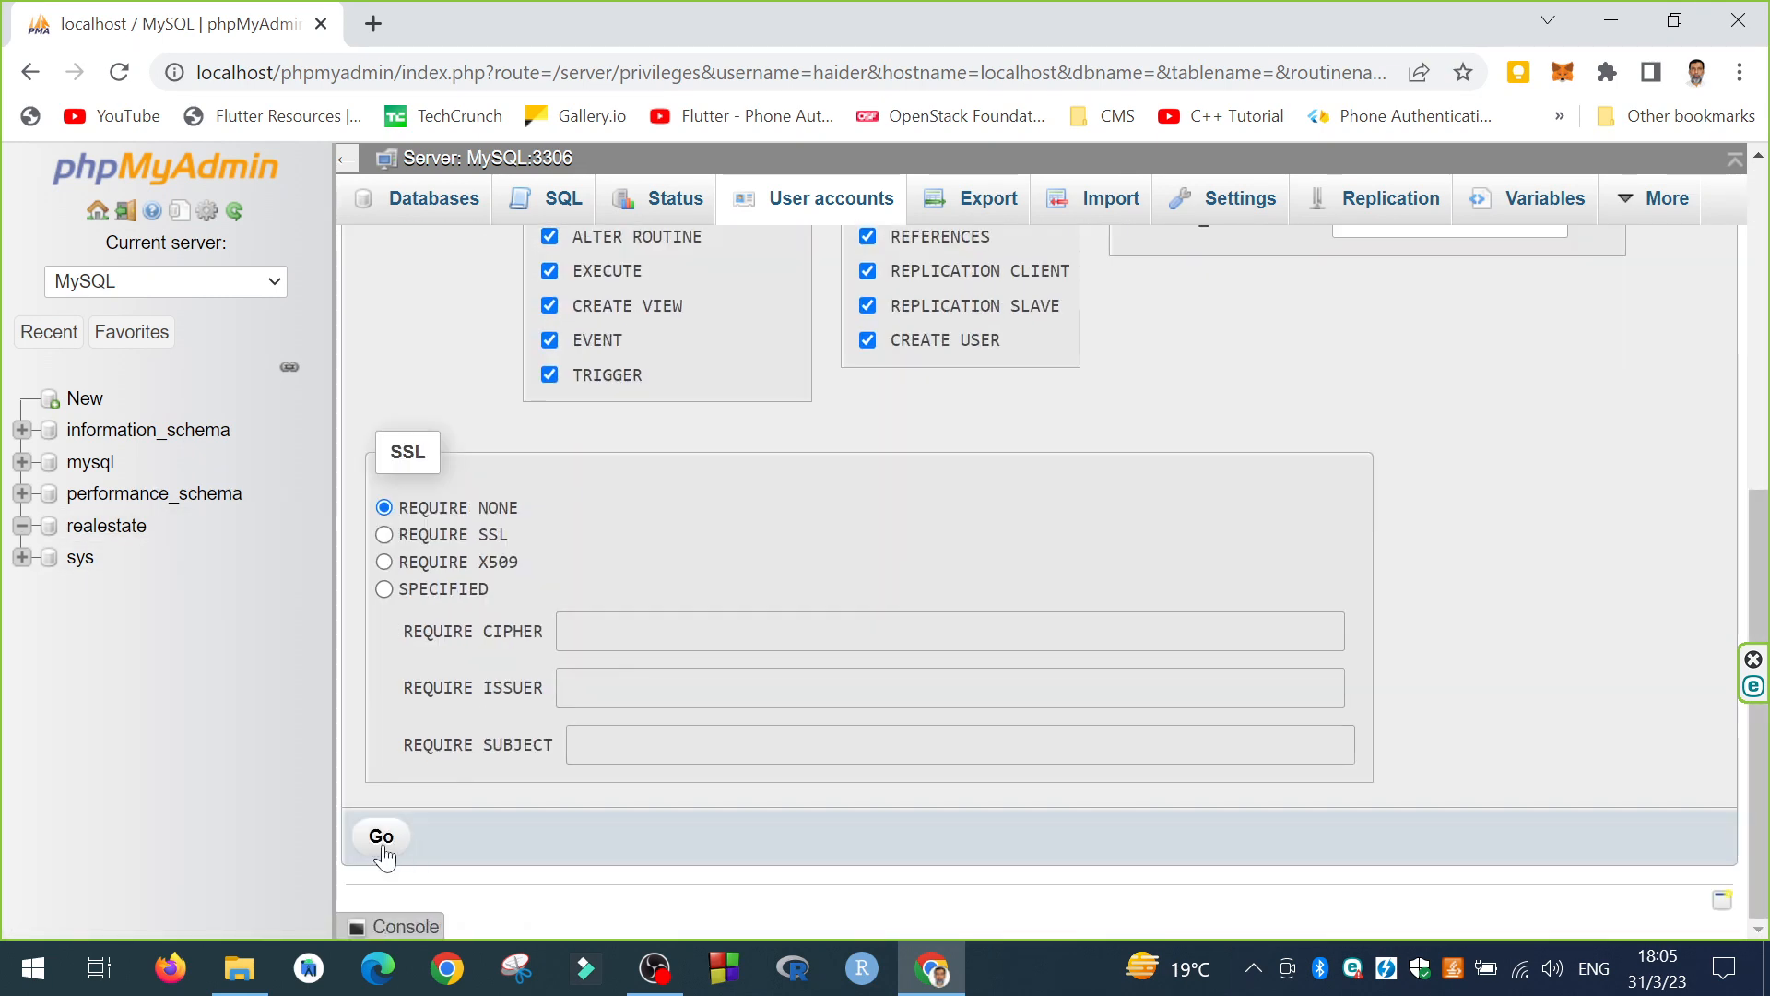
click(382, 841)
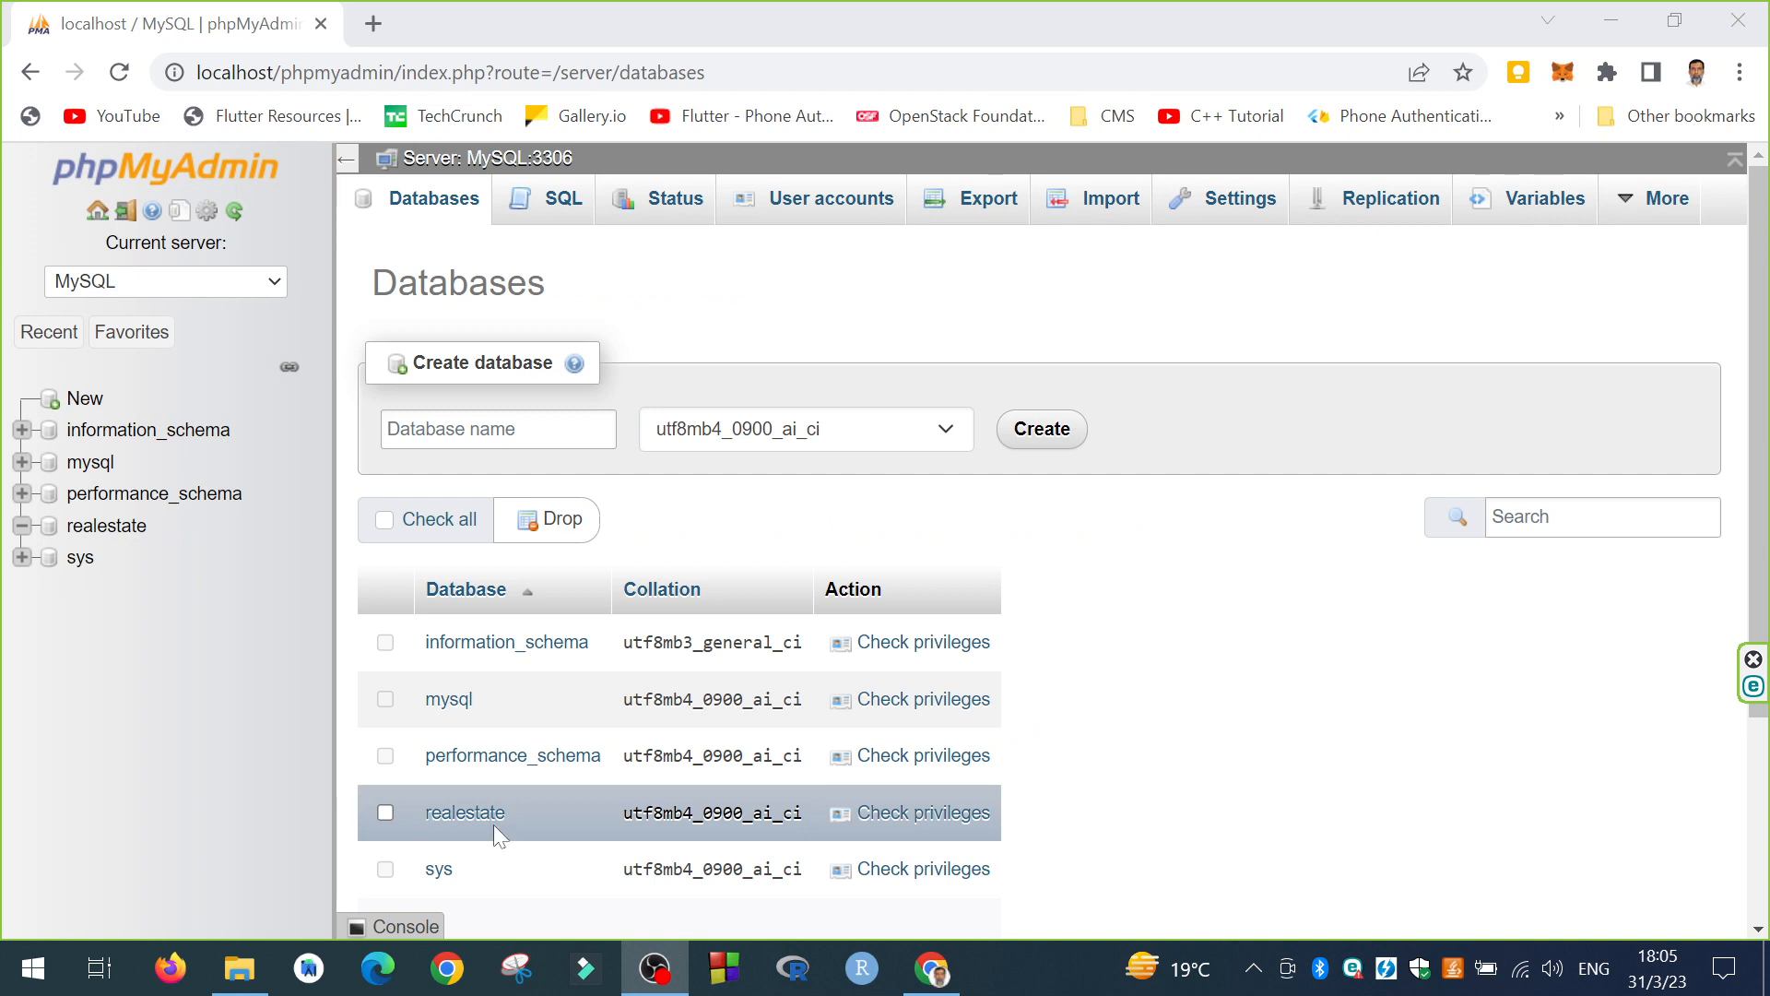
Step: Check privileges on realestate, confirming the new localhost account has ALL PRIVILEGES
click(925, 815)
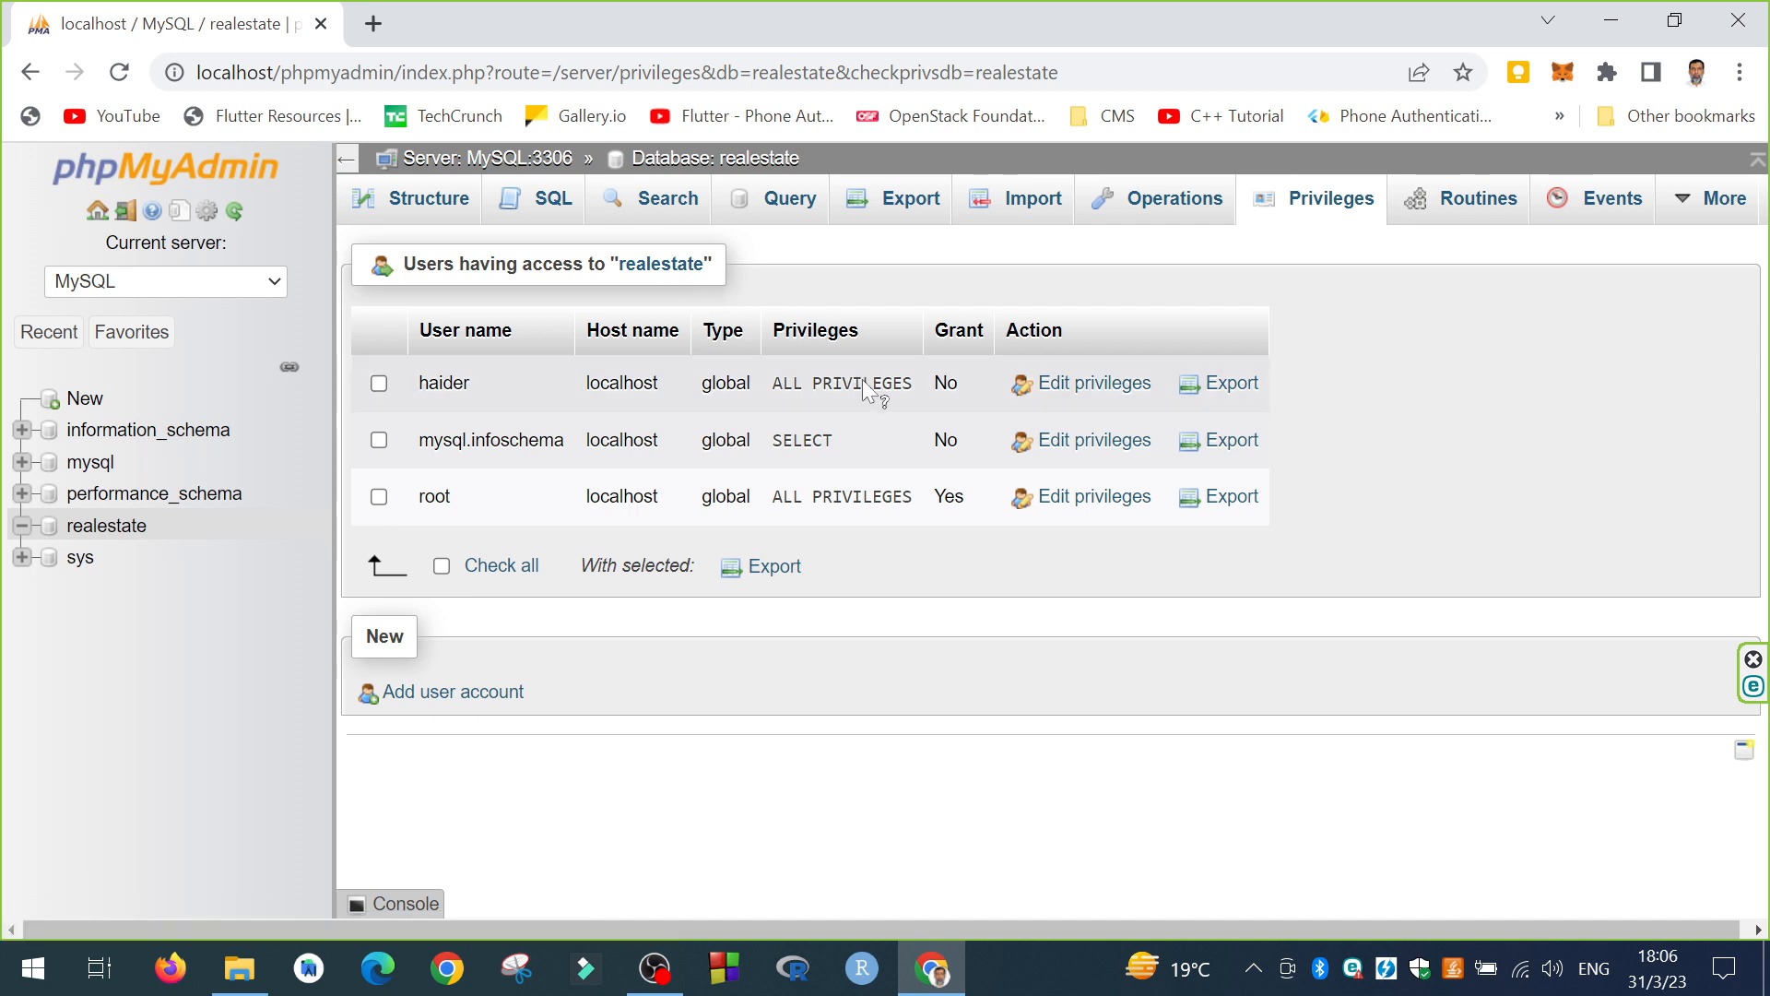
mouse_move(869, 392)
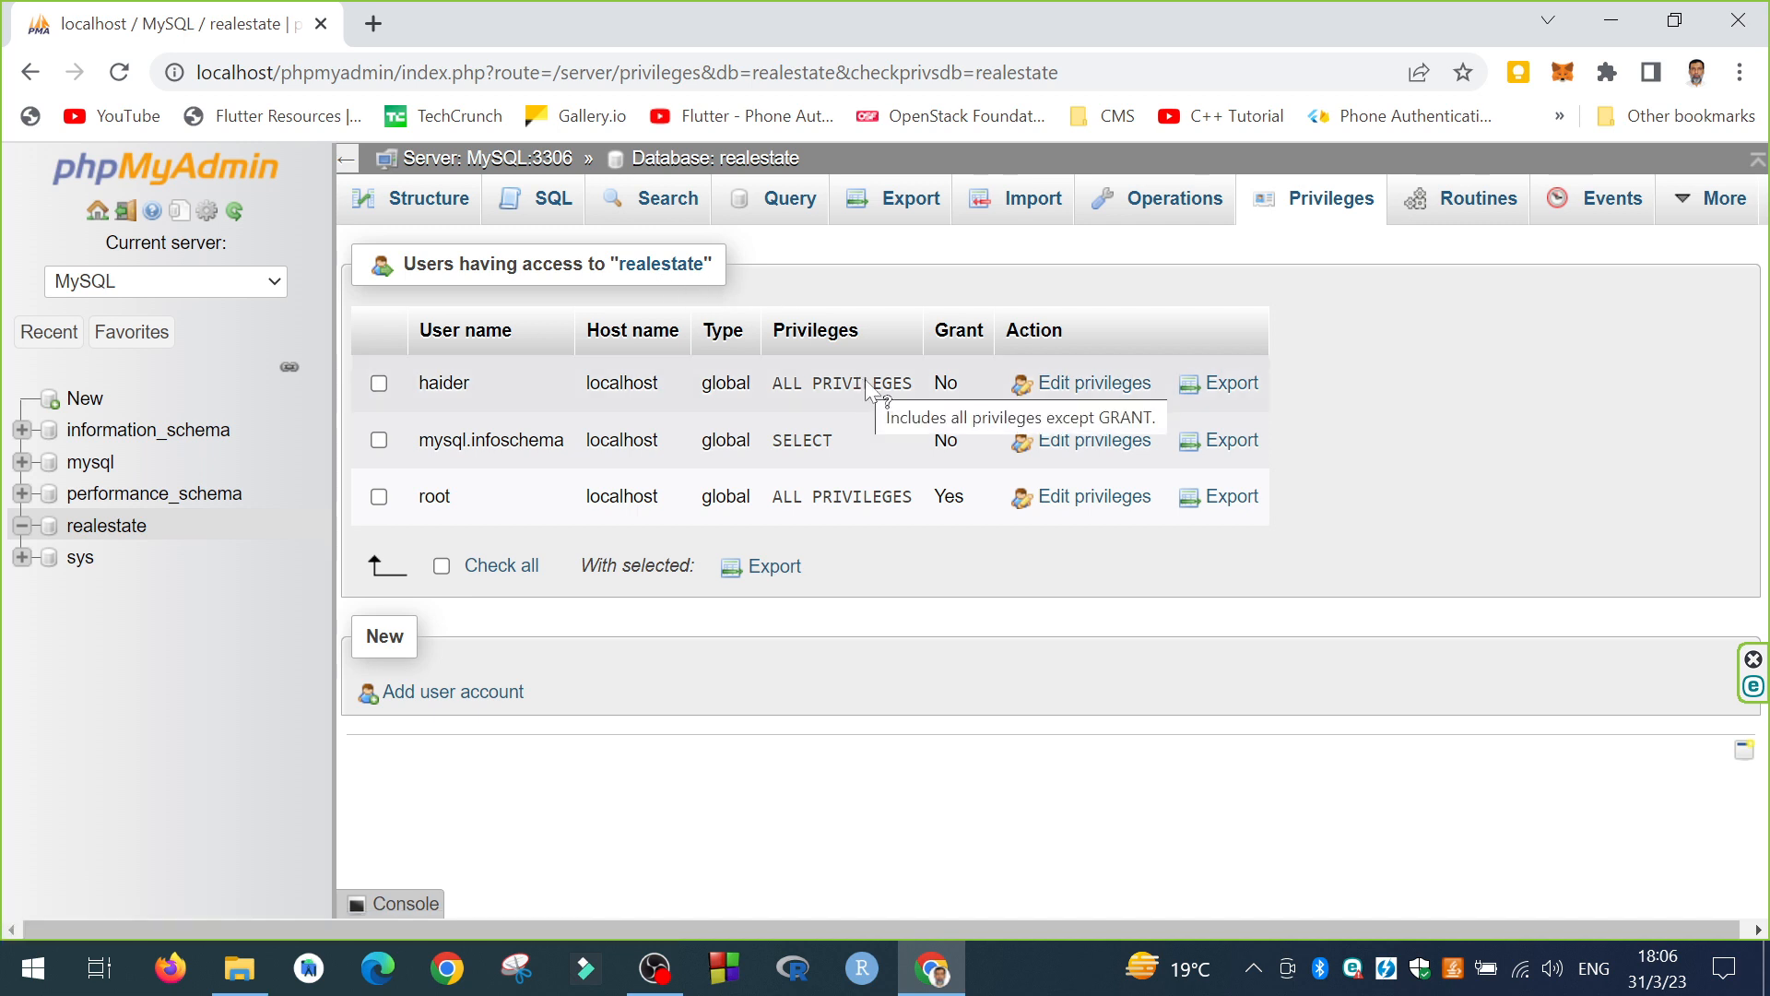